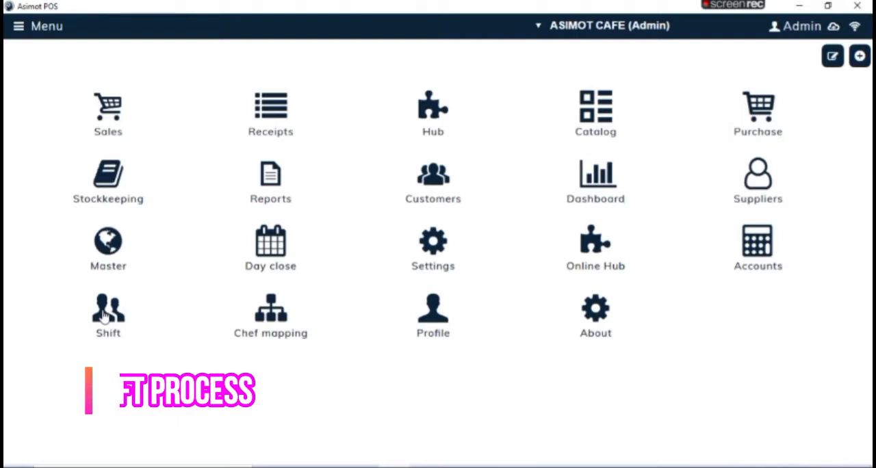
# Step: Create the Full Day (08:00 - 23:30) shift on Counter 1, agreeing to the opening balance
pyautogui.click(104, 317)
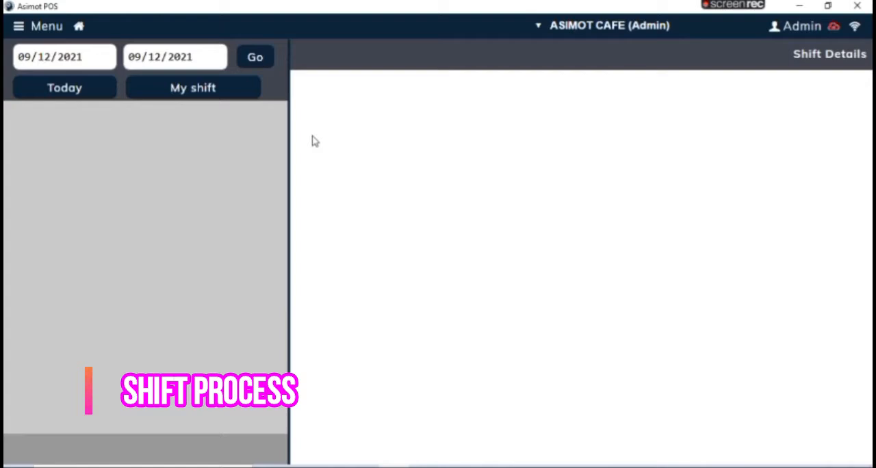
pyautogui.click(194, 88)
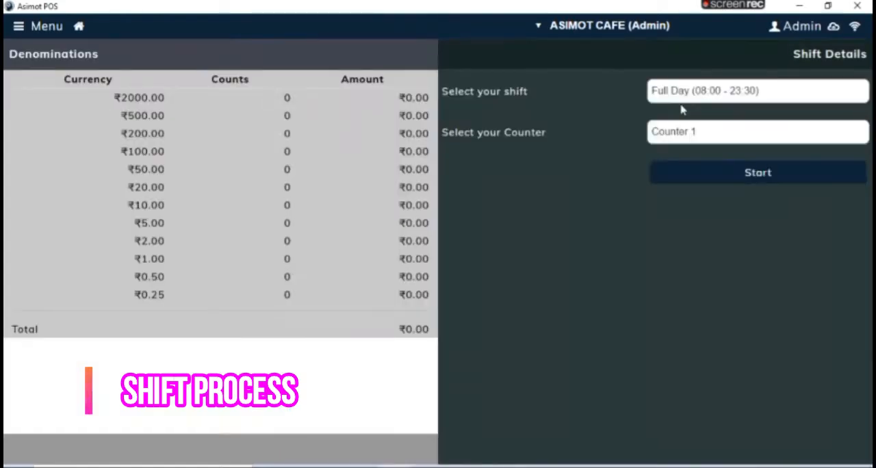
pyautogui.click(814, 174)
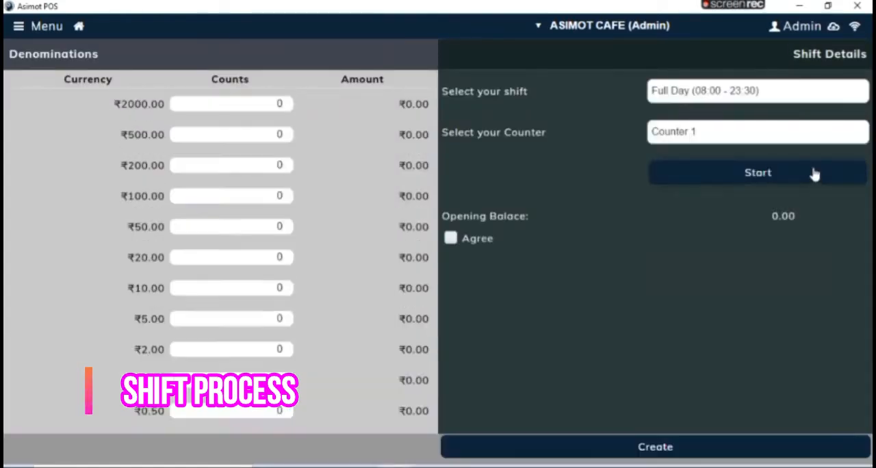
pyautogui.click(450, 239)
pyautogui.click(644, 452)
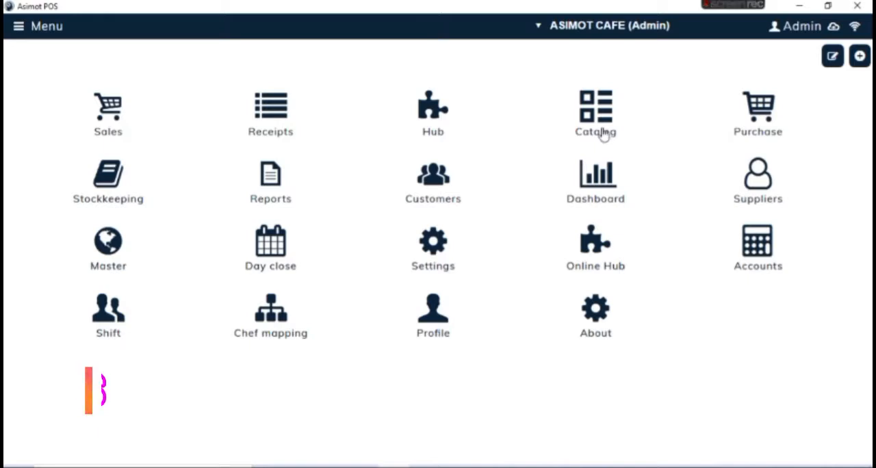
# Step: Start a new product in the catalog and assign it to the PIZZA NON VEG category
pyautogui.click(603, 133)
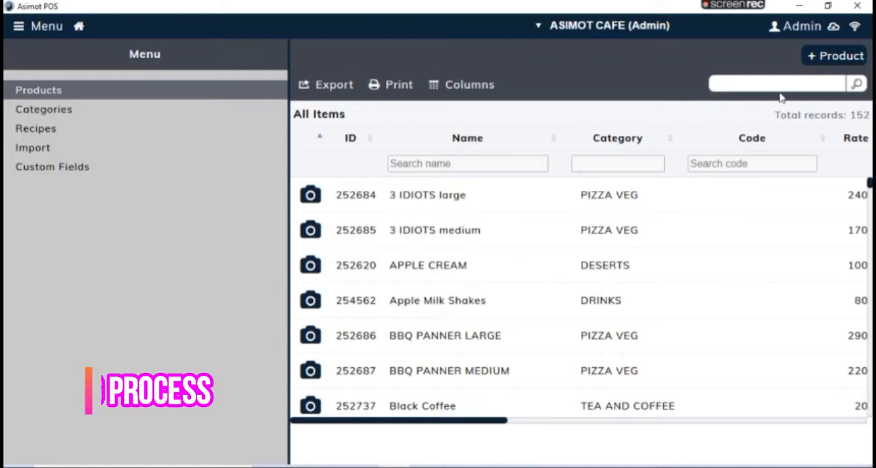
pyautogui.click(834, 55)
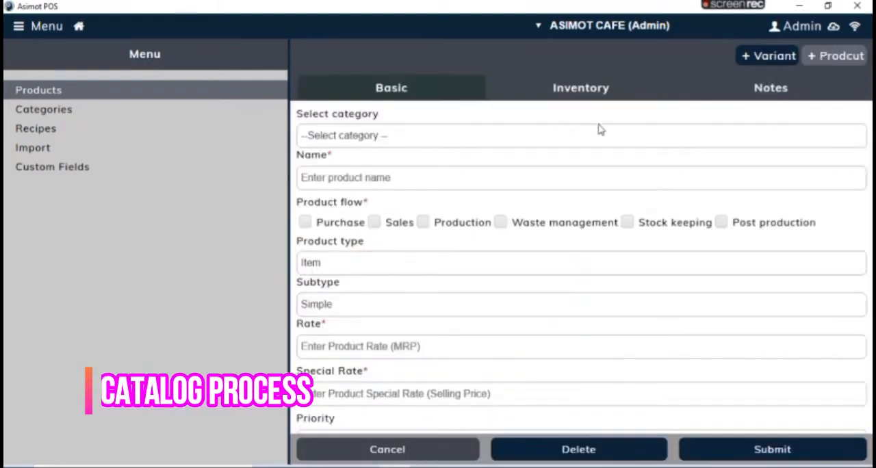
pyautogui.click(588, 146)
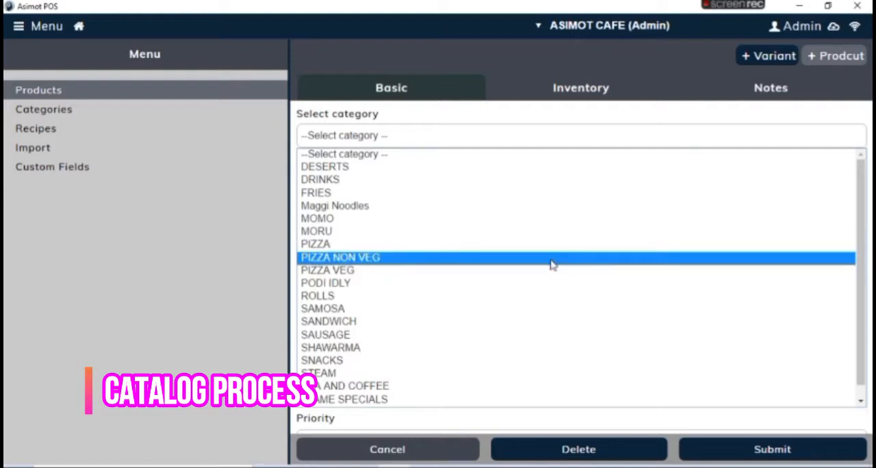
pyautogui.click(553, 265)
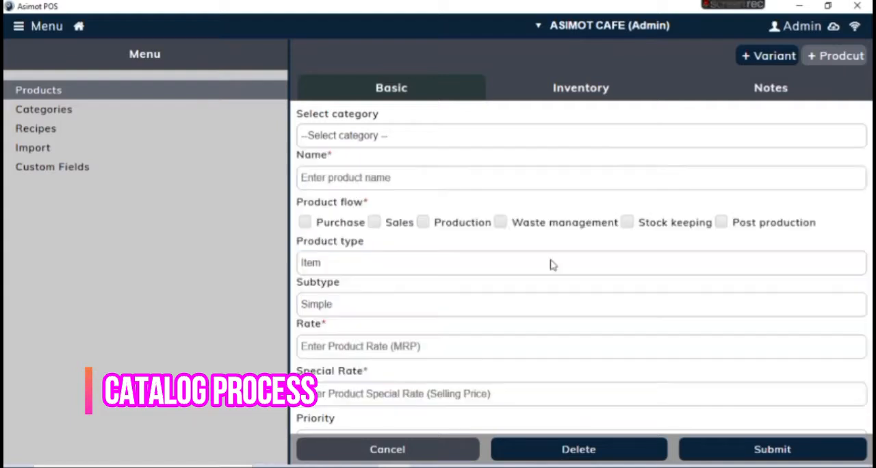
# Step: Name the product "BBQ chicken" and enable the Sales and Production flows for it
pyautogui.click(404, 179)
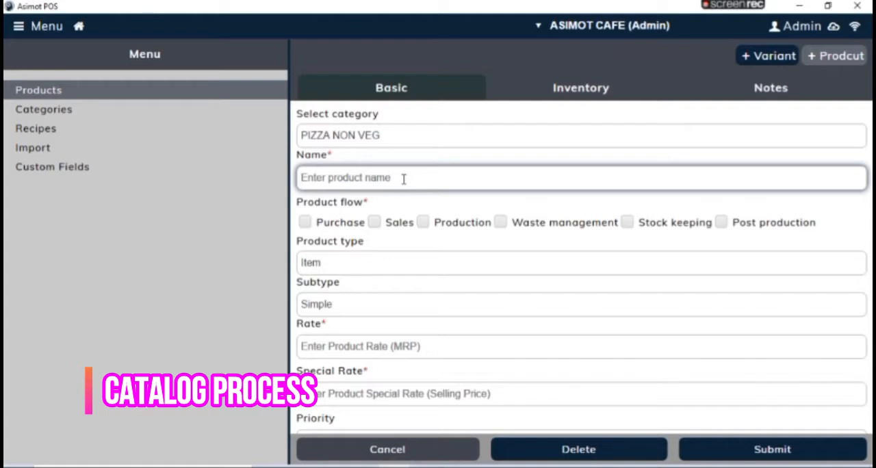
pyautogui.write('CH')
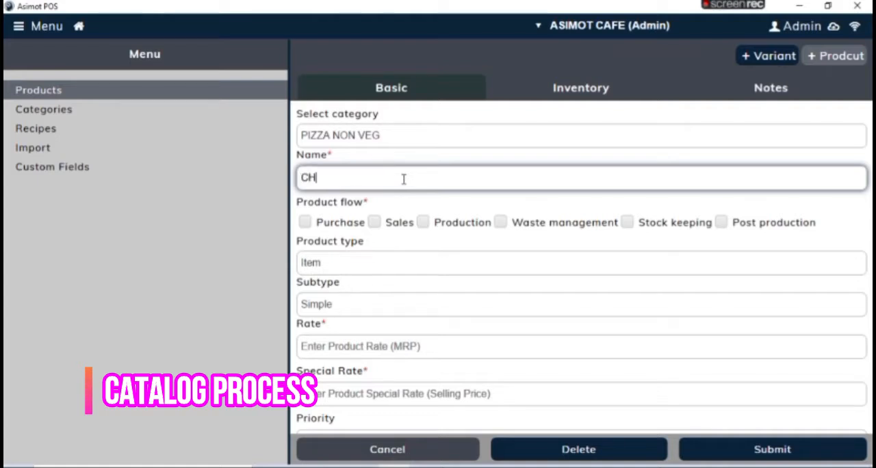
pyautogui.press('BackSpace')
pyautogui.press('BackSpace')
pyautogui.write('B')
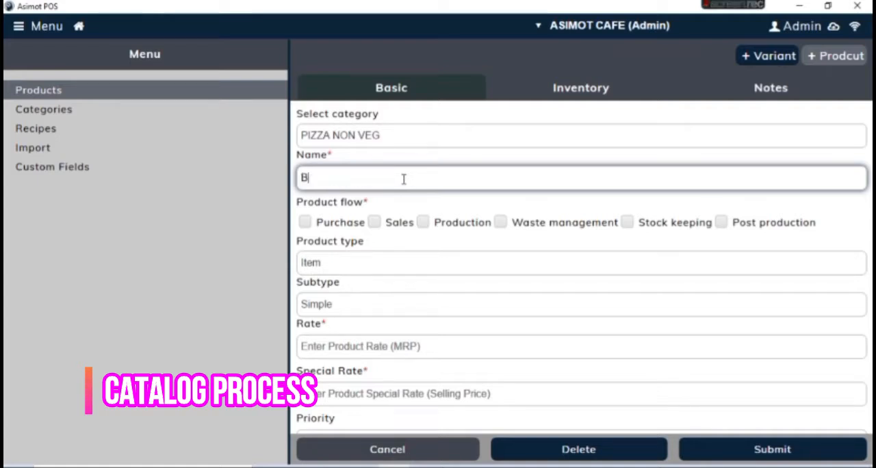
pyautogui.write('bBQ chick')
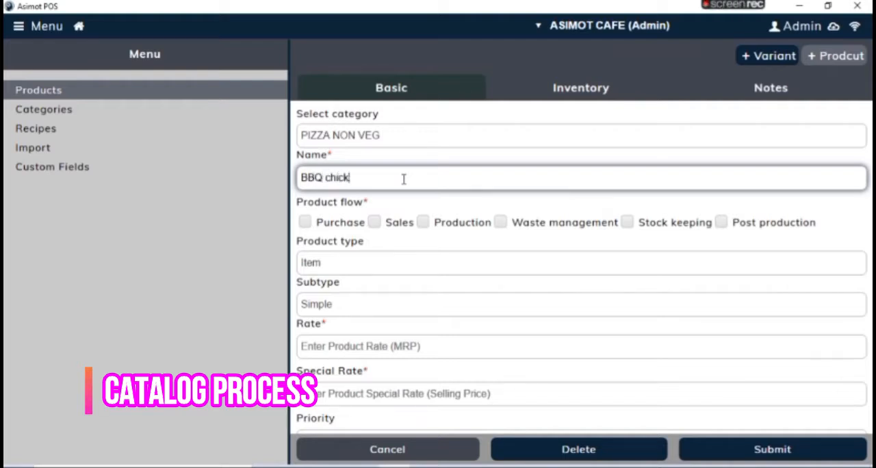
pyautogui.write('en')
pyautogui.click(376, 223)
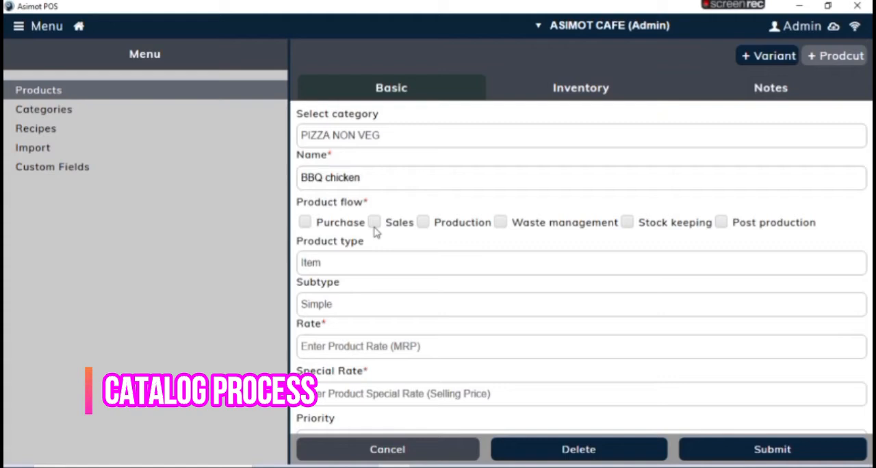
pyautogui.click(424, 224)
# Step: Set the product's rate to 130 and its special rate to 0
pyautogui.click(338, 344)
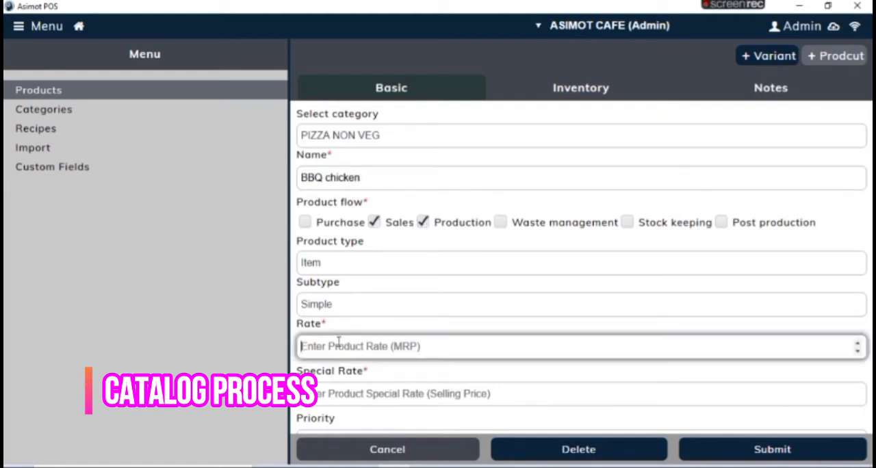
pyautogui.write('130')
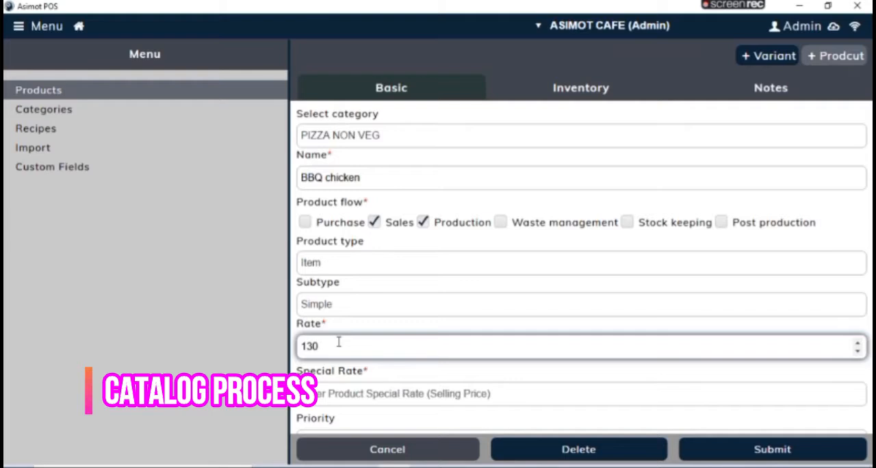
pyautogui.click(331, 394)
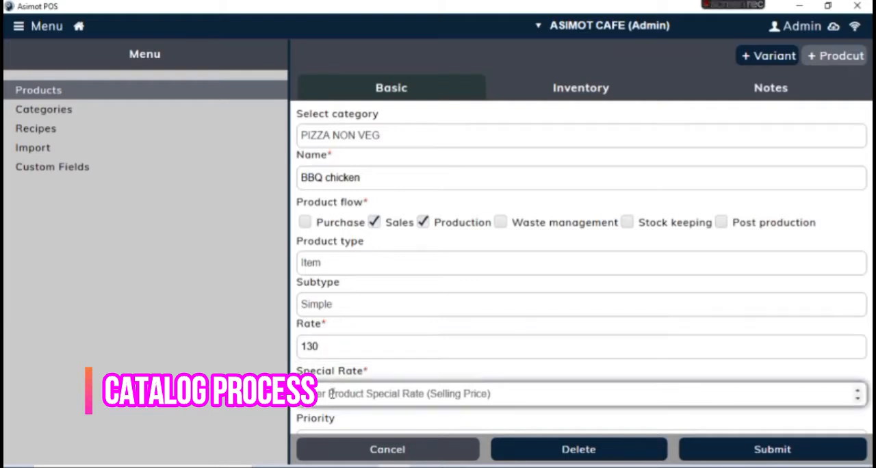
pyautogui.write('130')
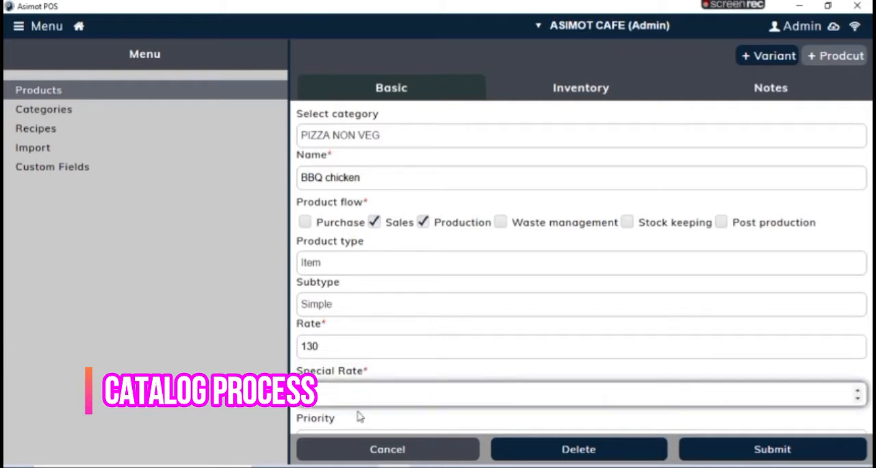
pyautogui.press('Tab')
pyautogui.press('Tab')
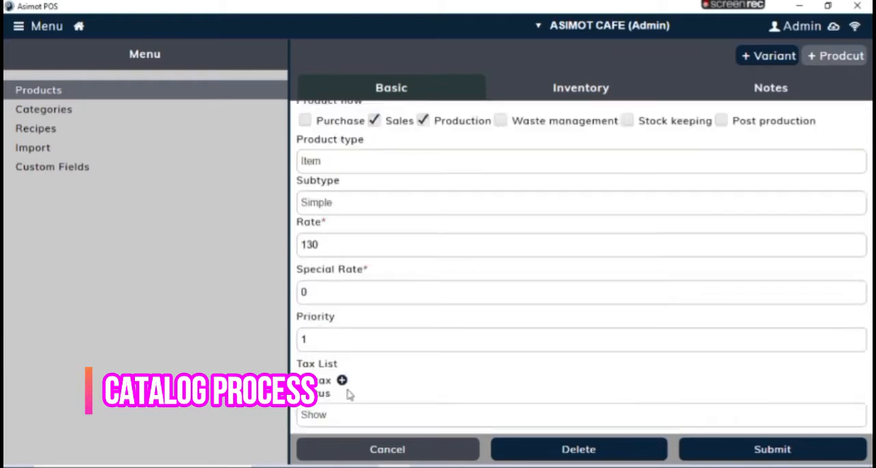
# Step: Add the GST 5% tax to the product's tax list, using the Add mode and Enabled status
pyautogui.click(341, 380)
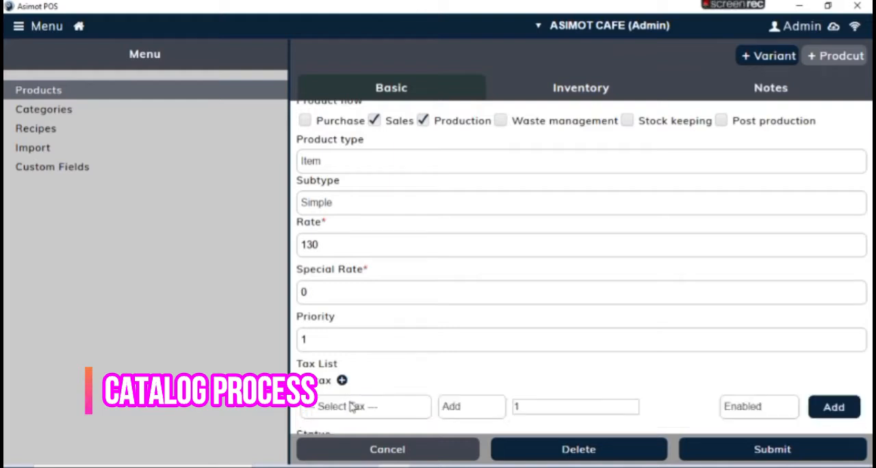
pyautogui.click(351, 408)
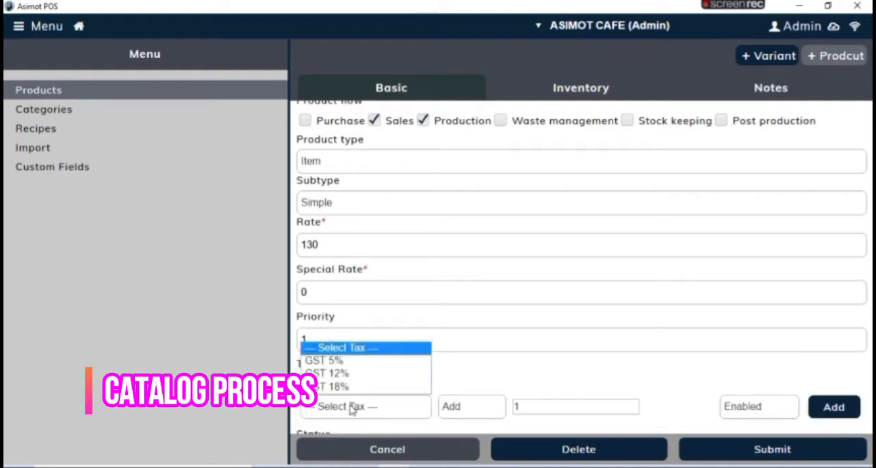
pyautogui.click(349, 362)
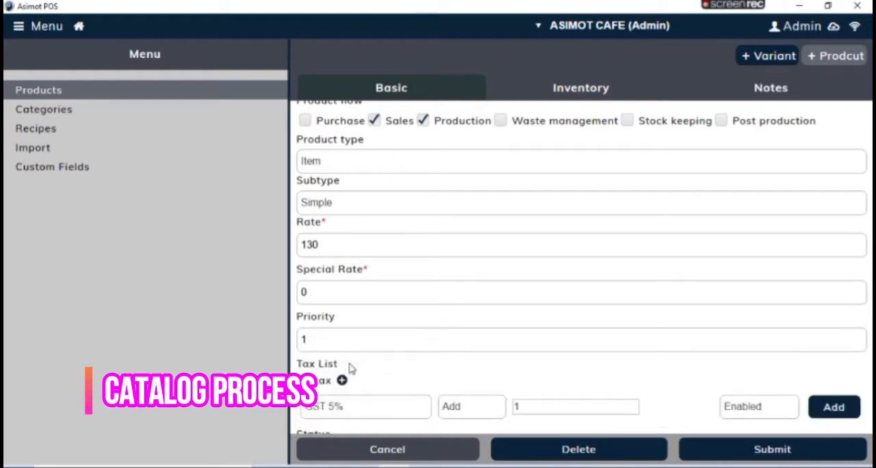
pyautogui.click(834, 407)
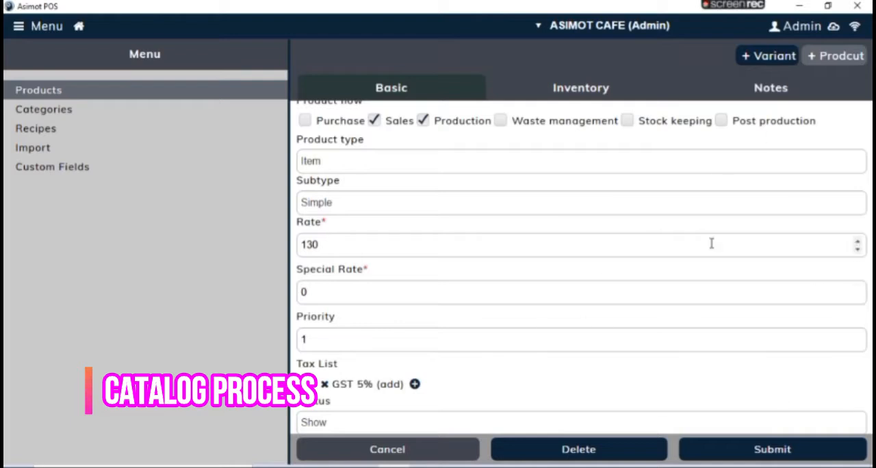
# Step: Submit the new product and filter the product list by the name "bb"
pyautogui.click(747, 450)
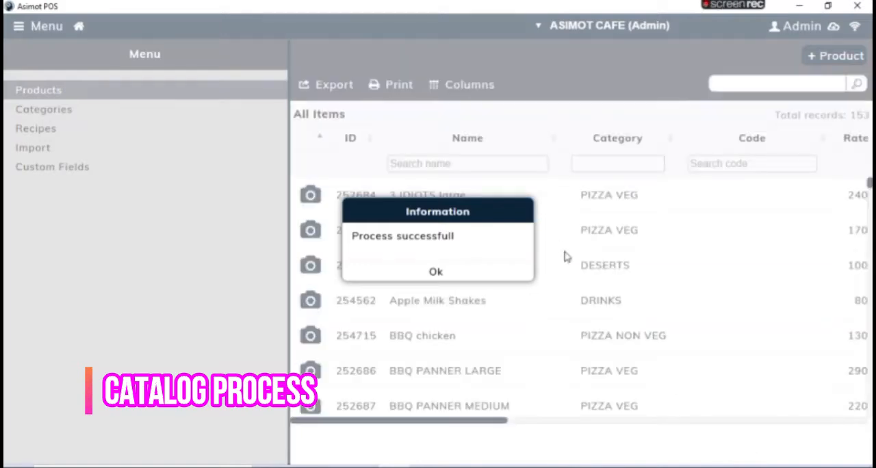
pyautogui.click(436, 272)
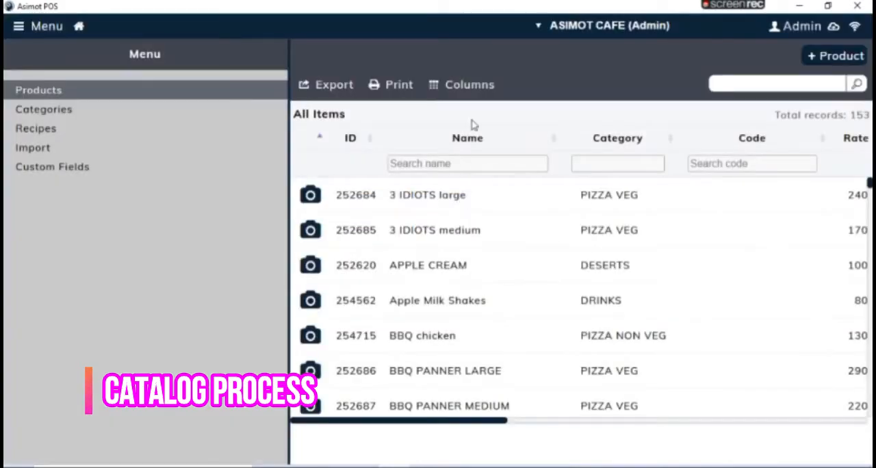
pyautogui.write('bb')
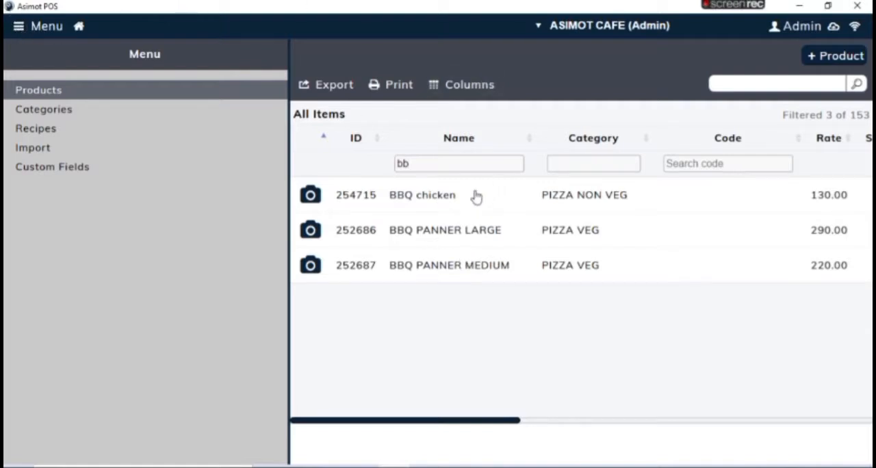
# Step: Start a sales order for dining table T2 with three BBQ chicken from the PIZZA NON VEG category
pyautogui.click(79, 27)
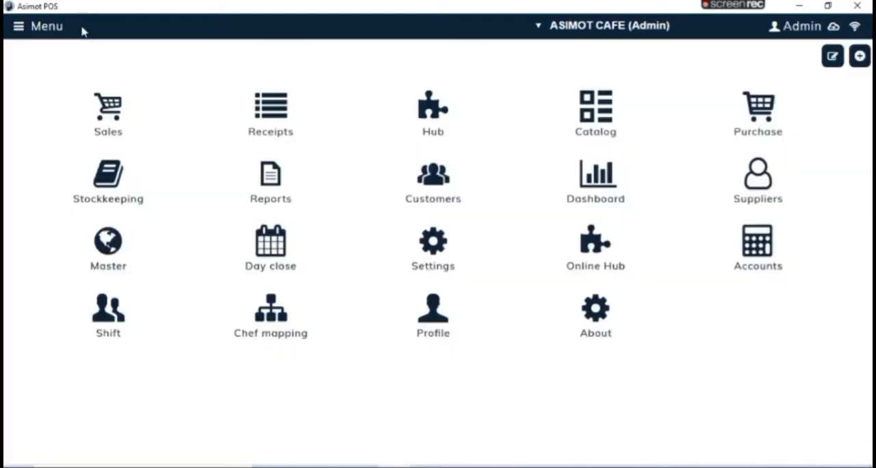
pyautogui.click(113, 106)
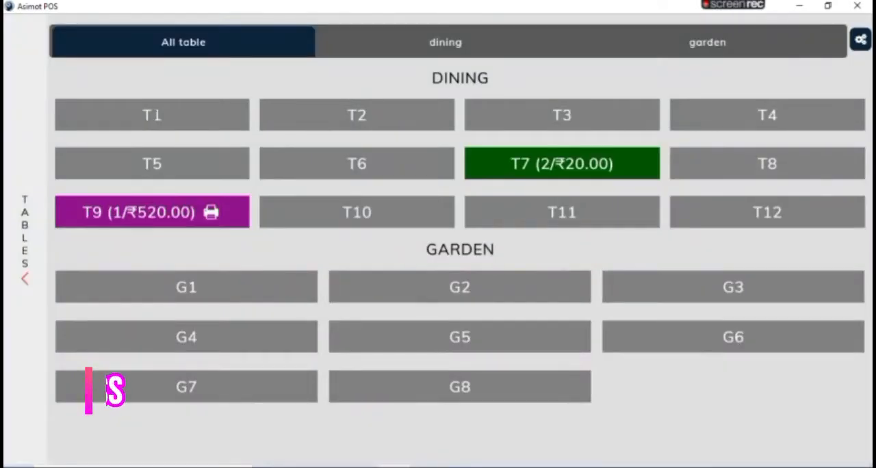
pyautogui.click(306, 116)
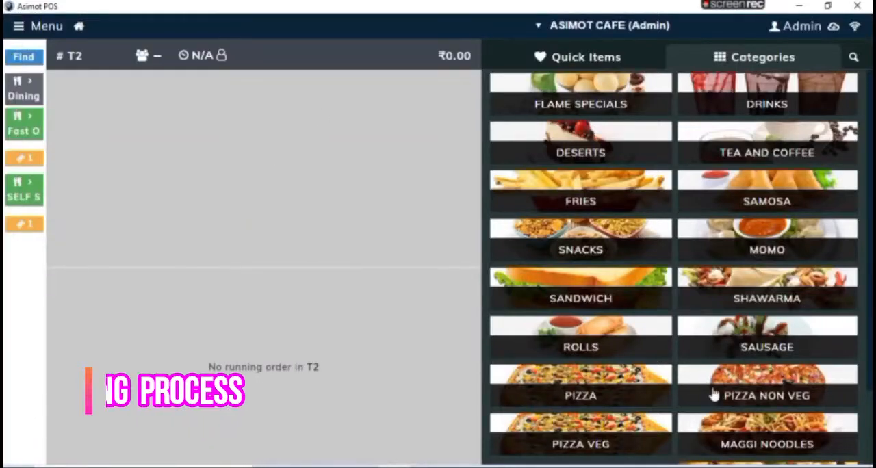
pyautogui.click(783, 401)
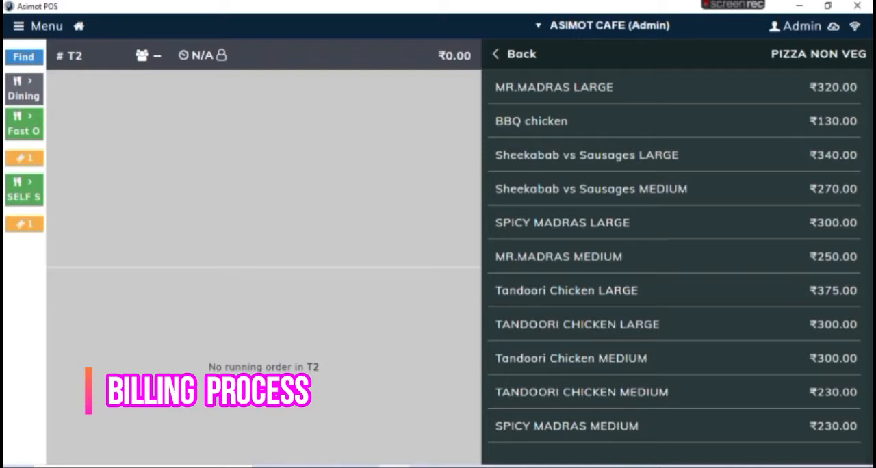
pyautogui.click(549, 121)
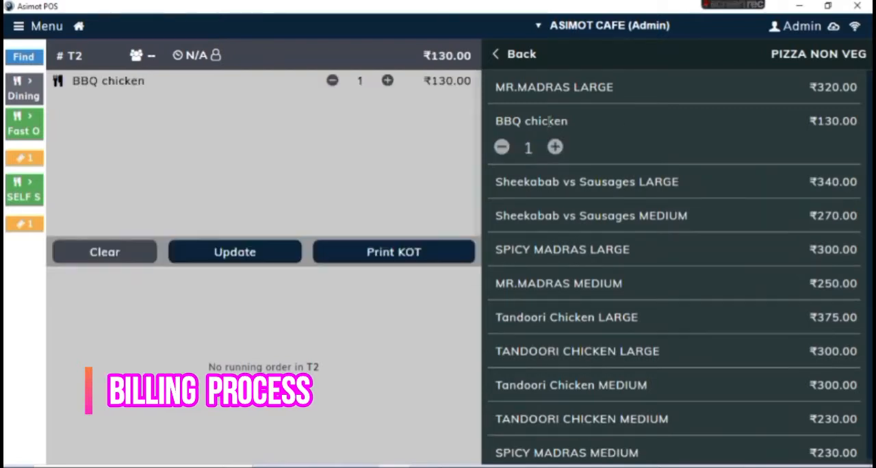
pyautogui.click(388, 81)
pyautogui.click(387, 82)
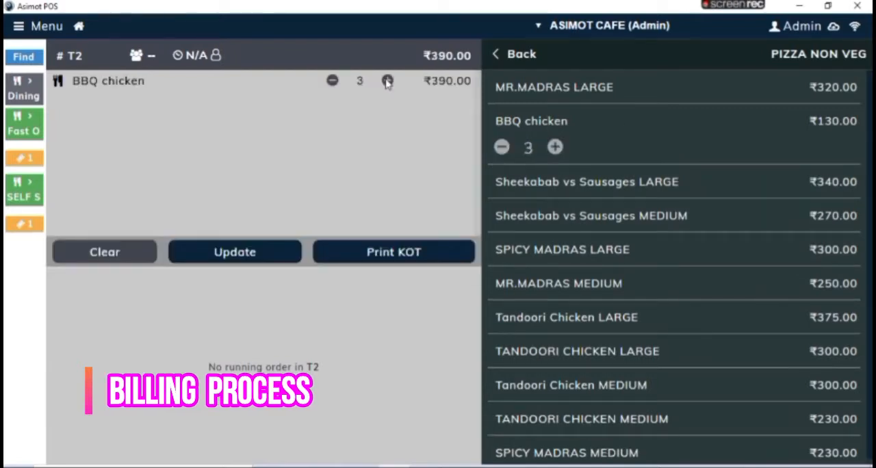
# Step: Issue the kitchen order ticket for table T2 with 3 guests, skipping the paper print
pyautogui.click(385, 252)
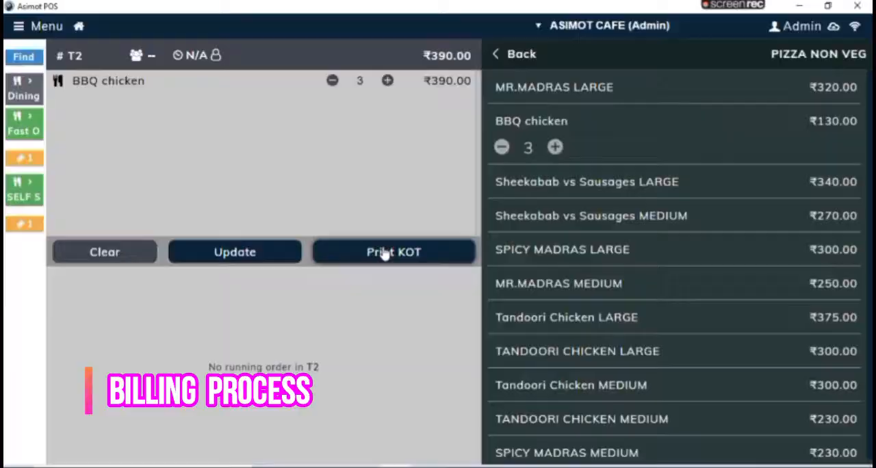
pyautogui.click(385, 254)
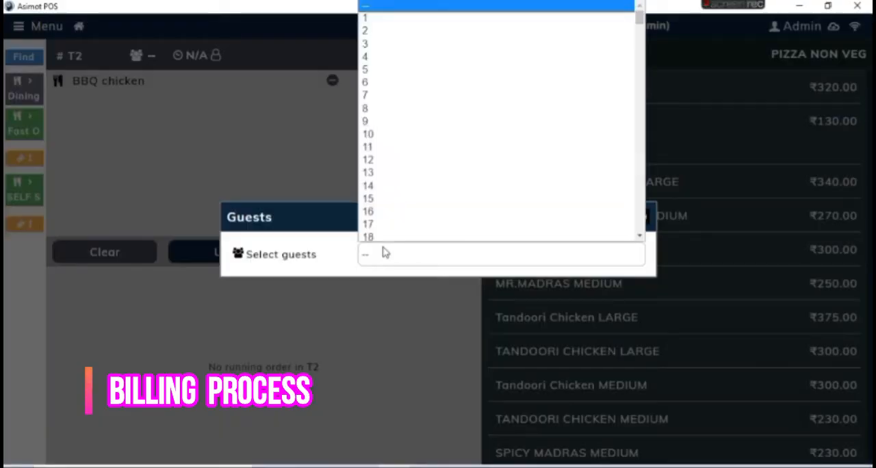
pyautogui.click(384, 48)
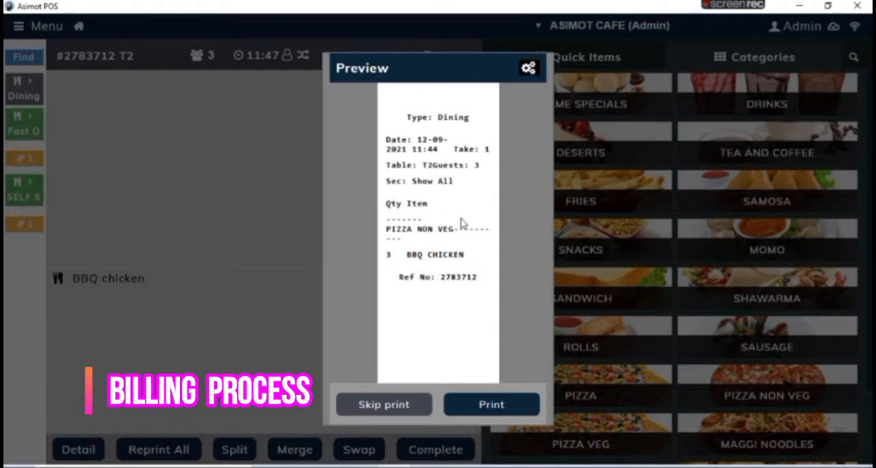
pyautogui.click(411, 411)
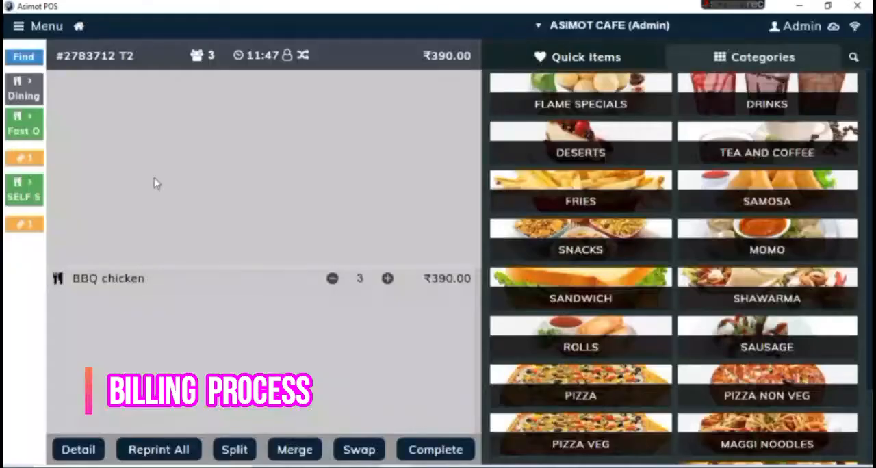
# Step: Try decreasing and increasing the quantity of the BBQ chicken already sent to the kitchen, returning it to three
pyautogui.click(334, 283)
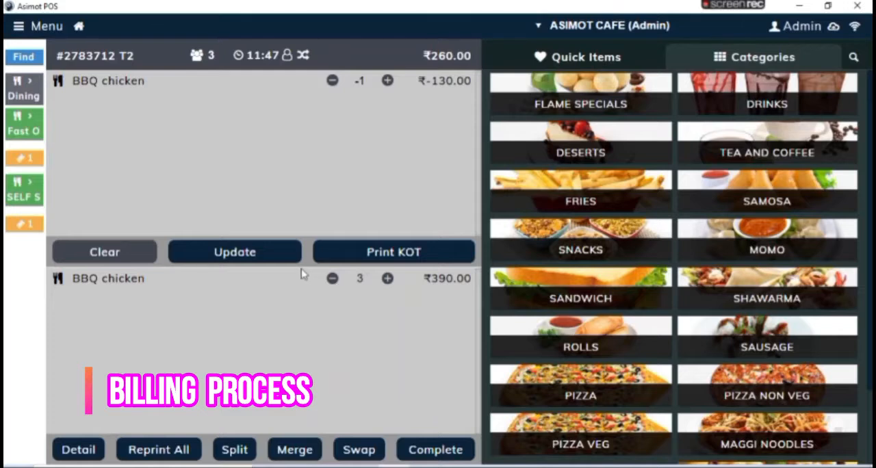
pyautogui.click(388, 279)
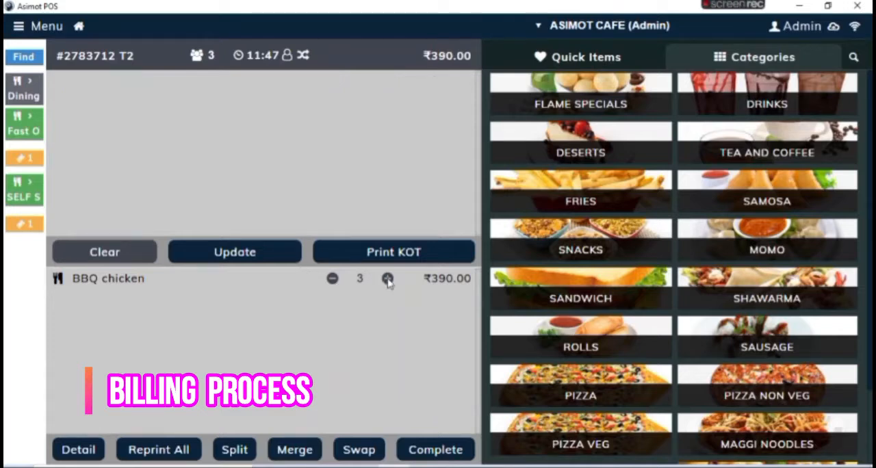
pyautogui.click(387, 279)
pyautogui.click(388, 279)
pyautogui.click(388, 279)
pyautogui.click(388, 280)
pyautogui.click(387, 280)
pyautogui.click(388, 279)
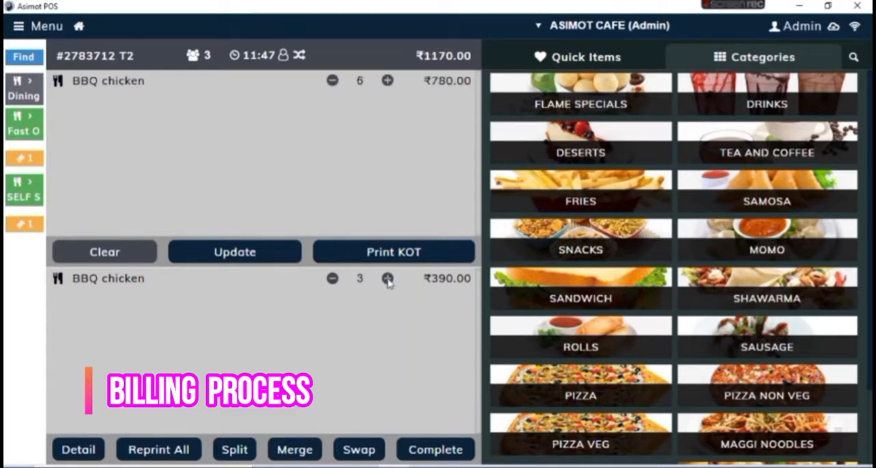
pyautogui.click(332, 279)
pyautogui.click(332, 280)
pyautogui.click(332, 279)
pyautogui.click(332, 279)
pyautogui.click(332, 279)
pyautogui.click(332, 280)
pyautogui.click(332, 279)
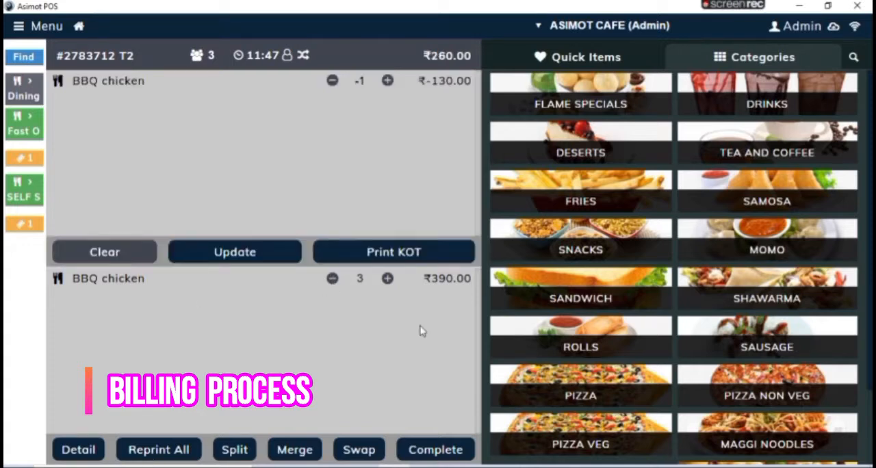
pyautogui.click(387, 279)
# Step: Proceed to checkout for the T2 order and make the customer's mobile number ready for entry
pyautogui.click(447, 450)
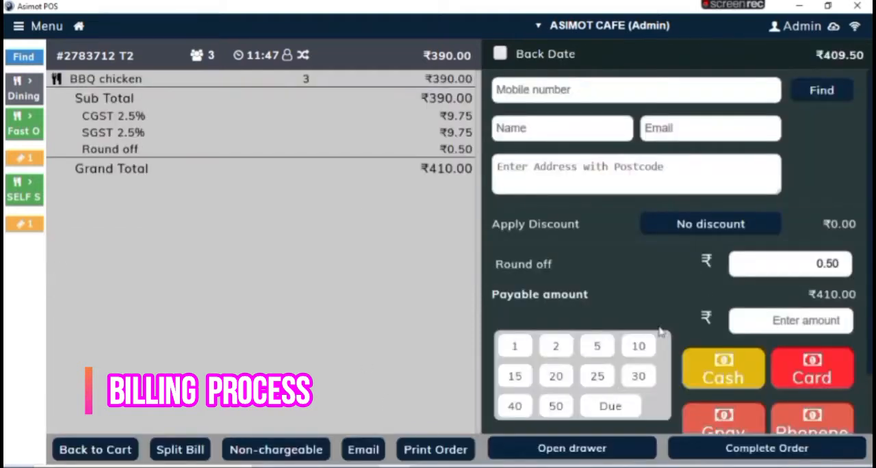
pyautogui.click(535, 95)
pyautogui.click(413, 75)
pyautogui.click(601, 97)
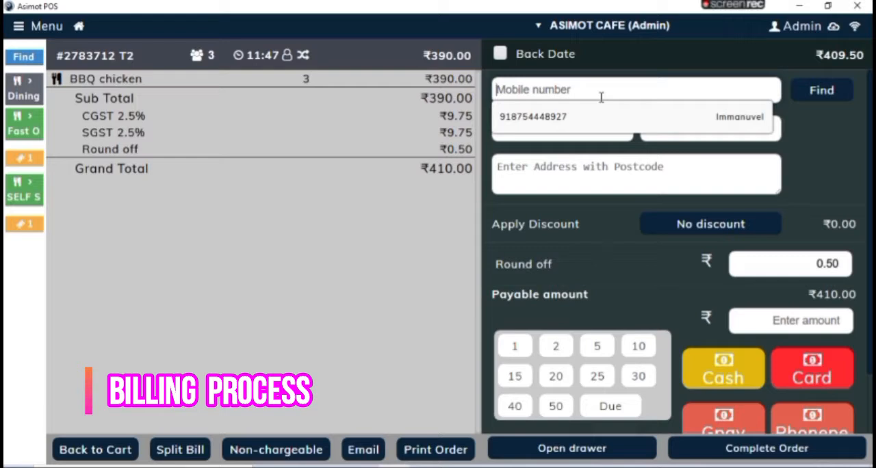
pyautogui.write('875444')
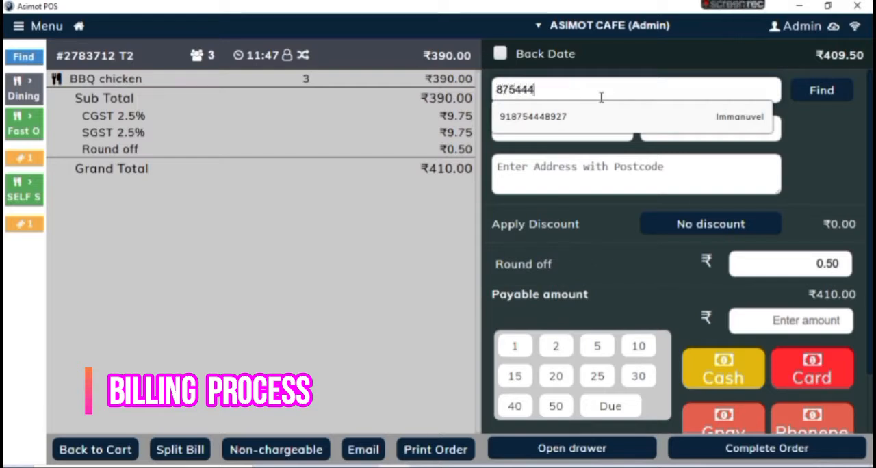
pyautogui.press('BackSpace')
pyautogui.press('BackSpace')
pyautogui.press('BackSpace')
pyautogui.press('BackSpace')
pyautogui.press('BackSpace')
pyautogui.press('BackSpace')
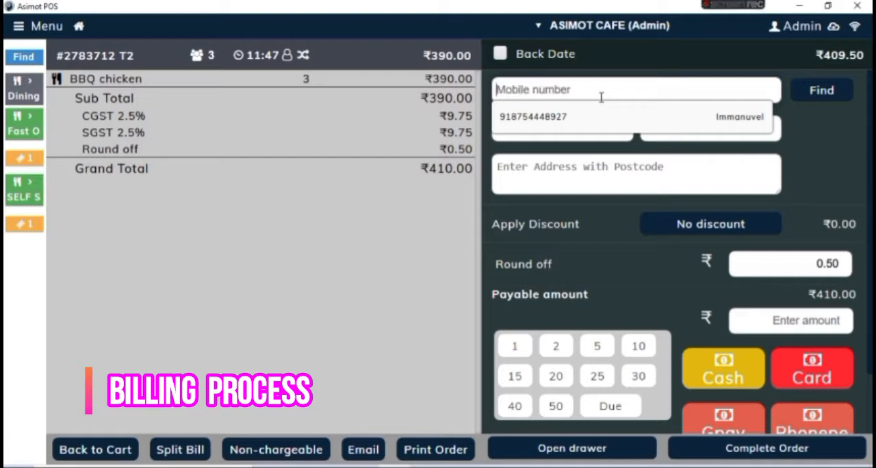
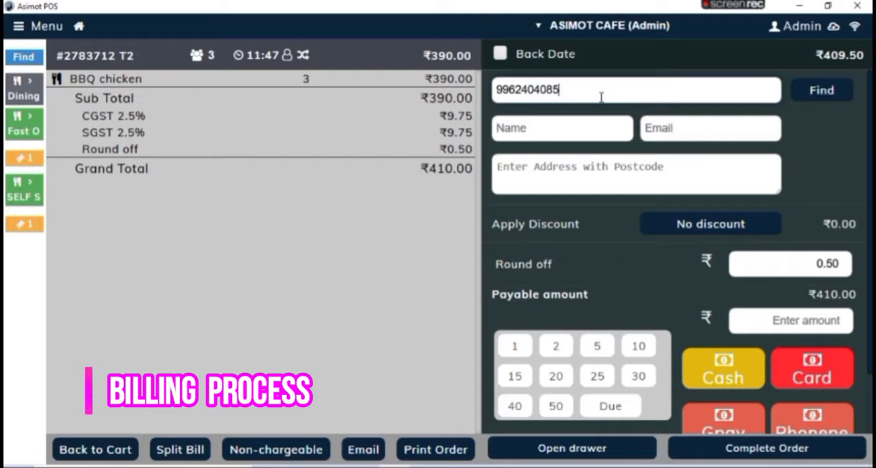
# Step: Enter the customer's mobile number with the country code 91 and look the customer up
pyautogui.press('Home')
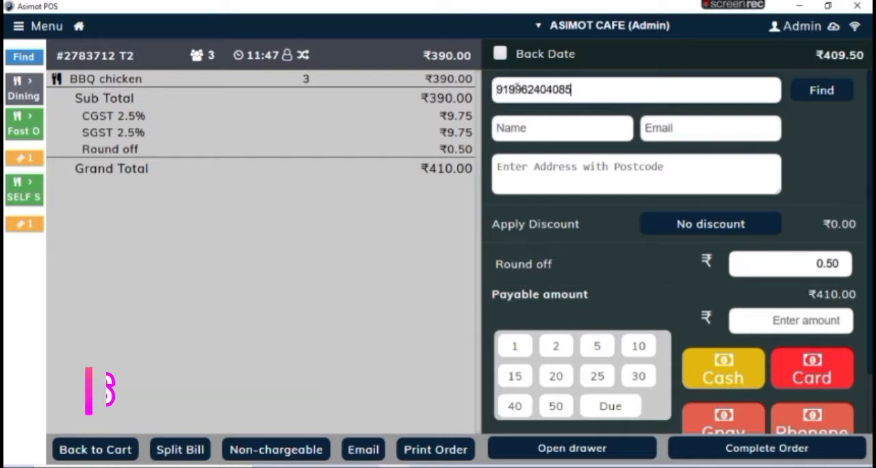
pyautogui.click(822, 92)
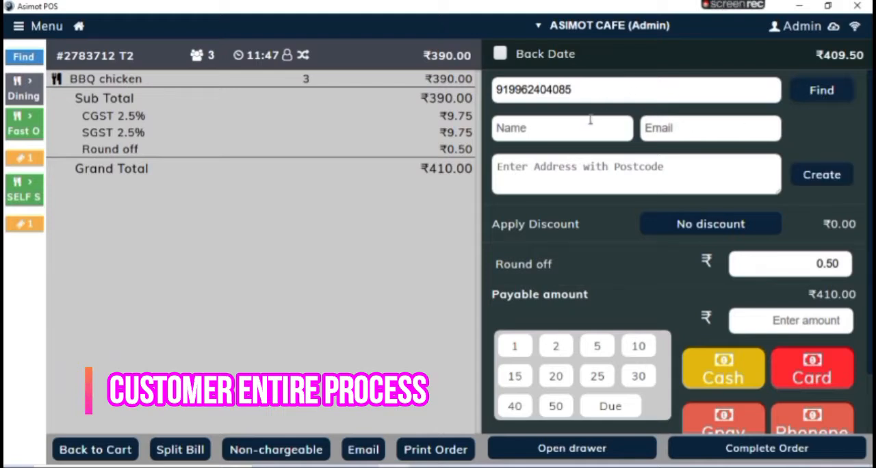
# Step: Enter the customer's name and create the new customer record for the order
pyautogui.write('Admin demo')
pyautogui.click(824, 179)
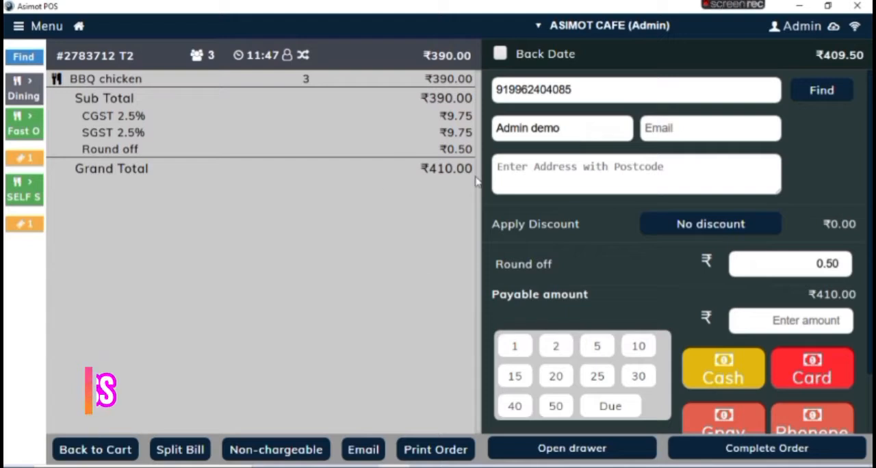
# Step: Try the 20% discount on the bill and the On Process Fixed (On) discount with a value of 20.00
pyautogui.click(749, 226)
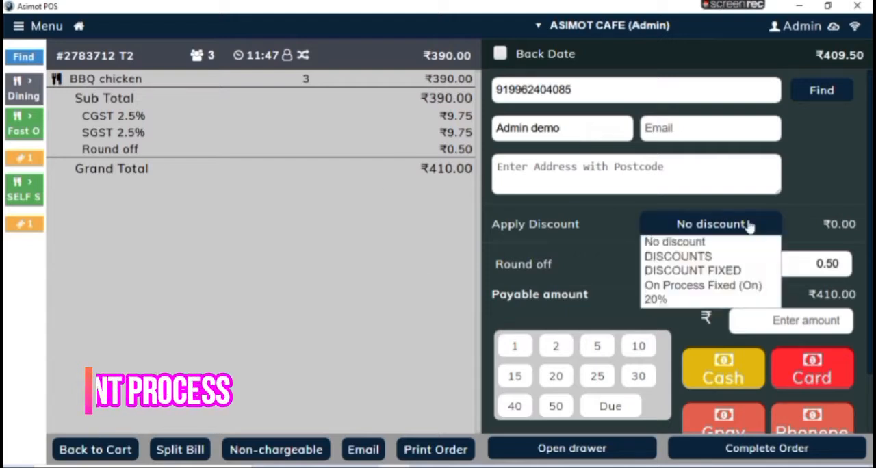
pyautogui.click(703, 301)
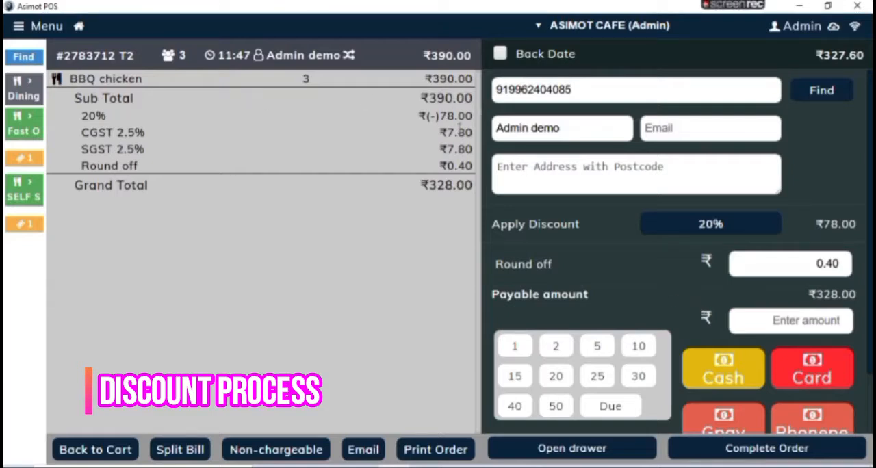
pyautogui.click(742, 230)
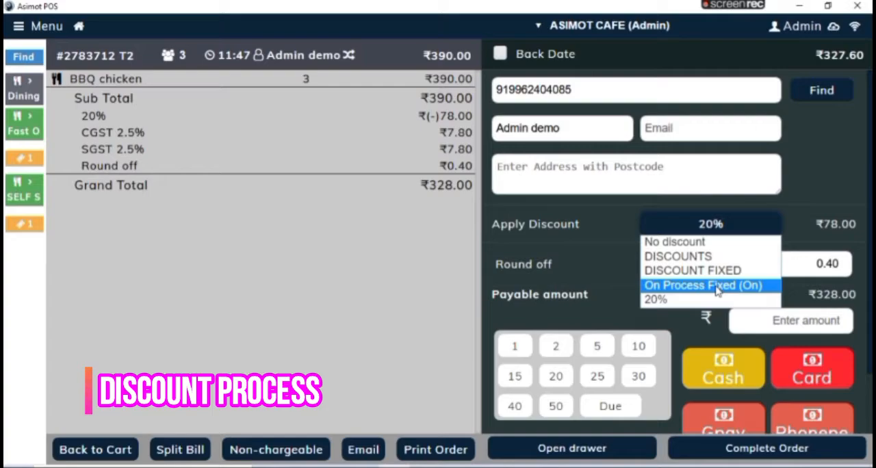
pyautogui.click(716, 286)
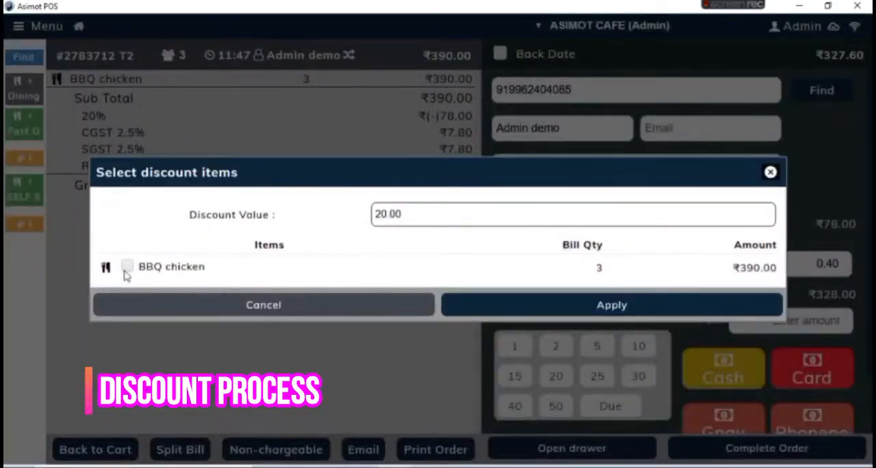
pyautogui.click(428, 213)
pyautogui.click(540, 314)
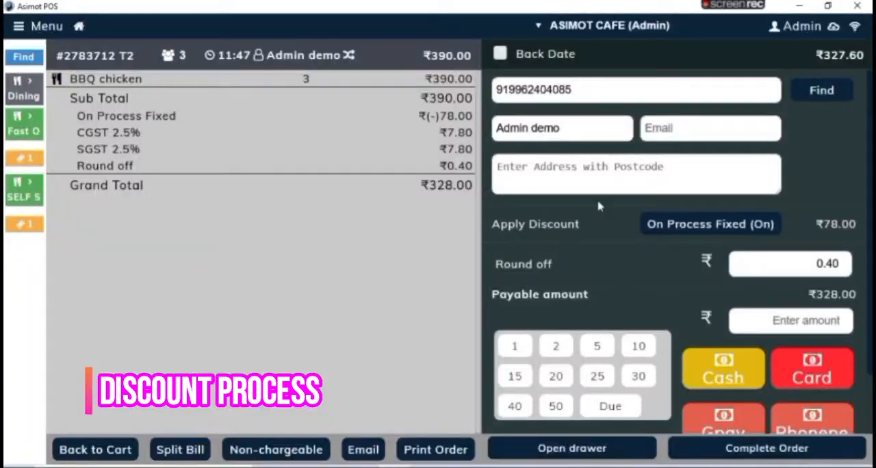
# Step: Switch the bill's discount to DISCOUNTS and apply it with a value of 30
pyautogui.click(647, 225)
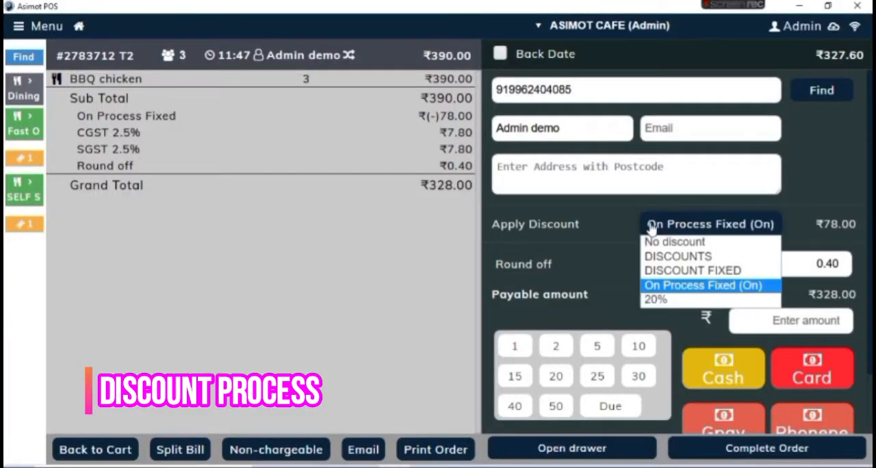
pyautogui.click(701, 256)
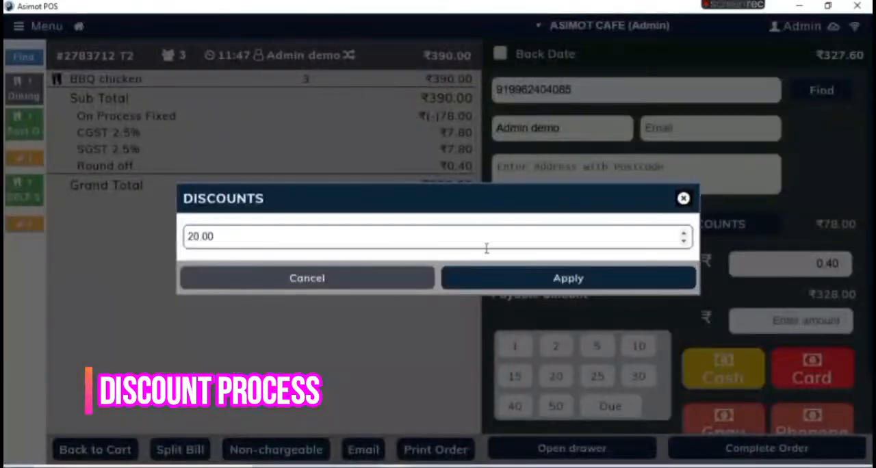
pyautogui.press('BackSpace')
pyautogui.press('BackSpace')
pyautogui.write('30')
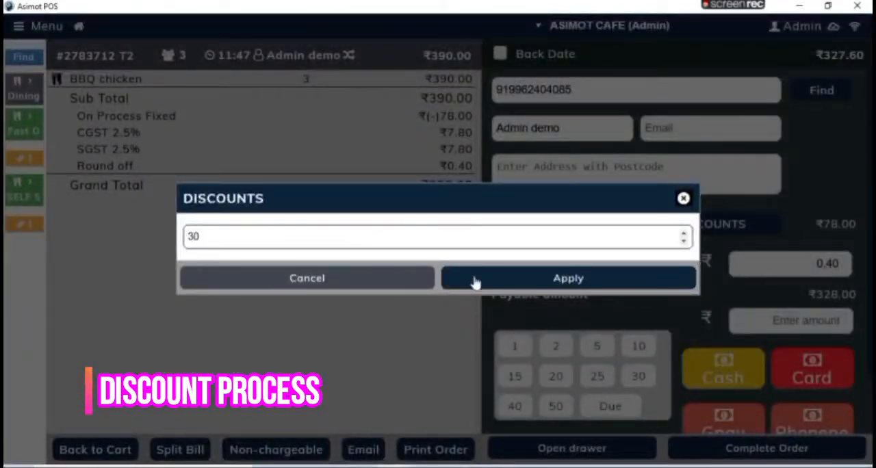
pyautogui.click(476, 282)
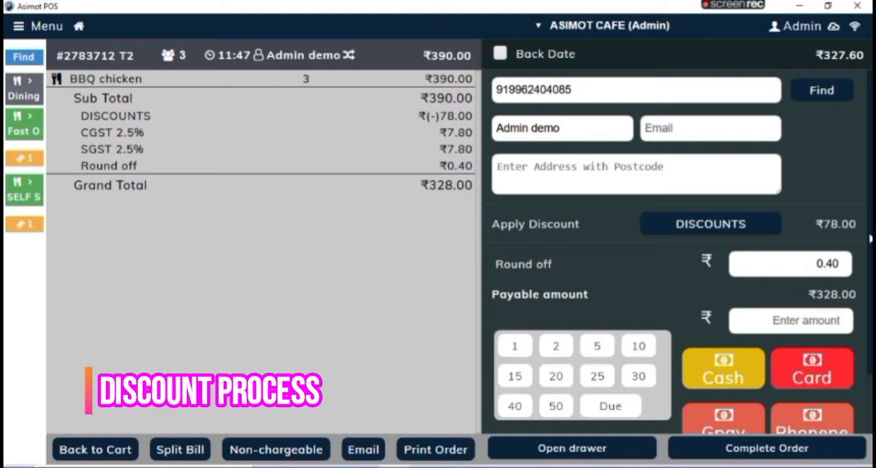
# Step: Split the bill's payment into 100 by cash and the remaining payable amount by card
pyautogui.scroll(-1, 868, 240)
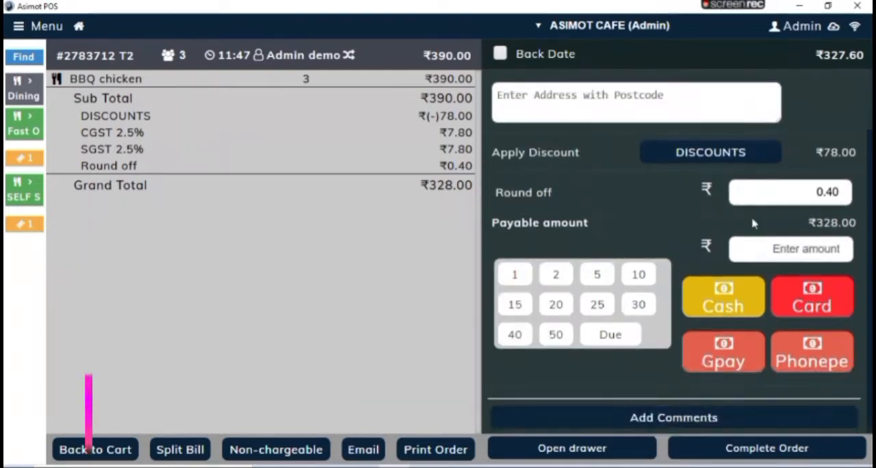
pyautogui.click(780, 249)
pyautogui.write('100')
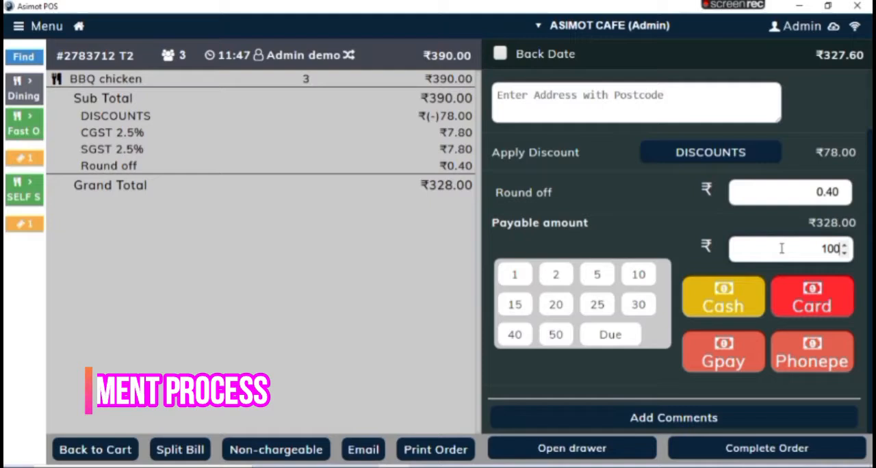
pyautogui.click(727, 299)
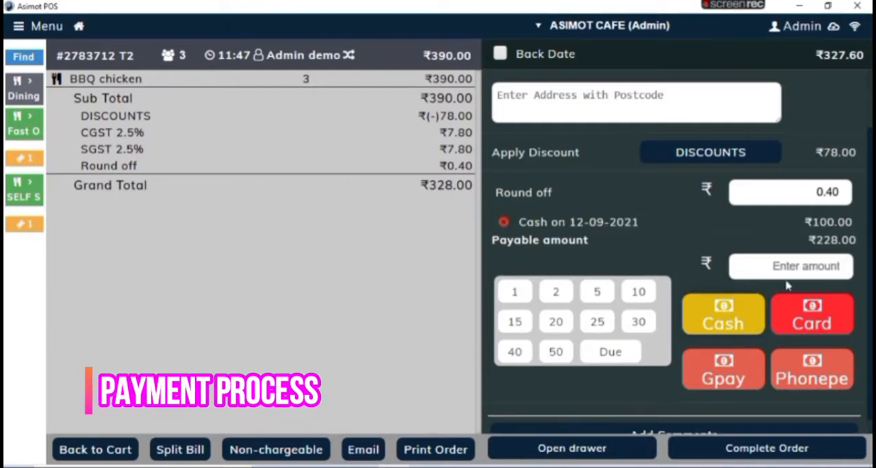
pyautogui.click(796, 310)
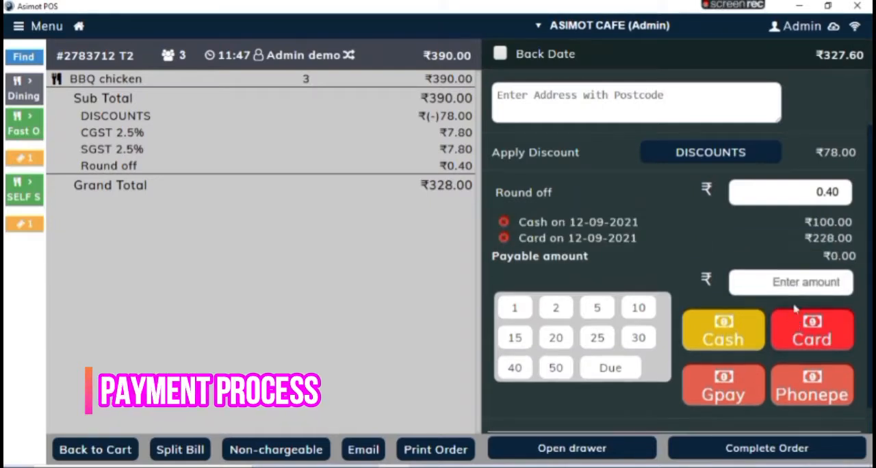
# Step: Review the bill's print preview without printing it, and complete the T2 order
pyautogui.click(425, 451)
pyautogui.scroll(-5, 430, 254)
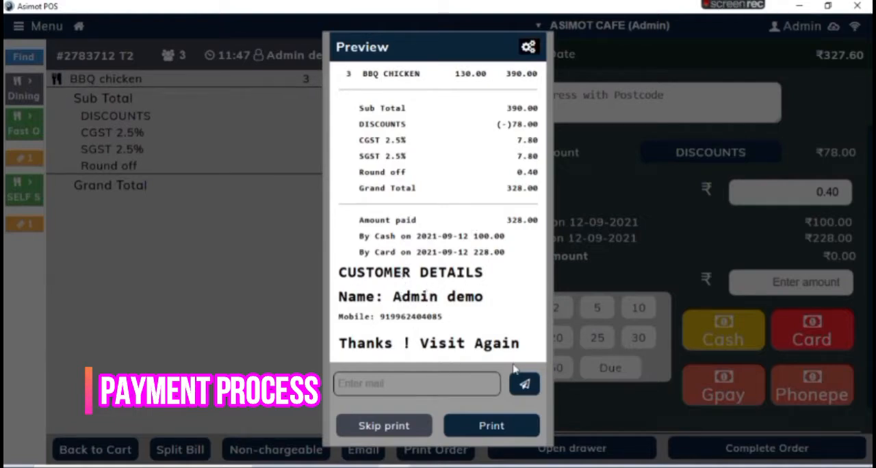
pyautogui.scroll(5, 442, 304)
pyautogui.scroll(-1, 445, 315)
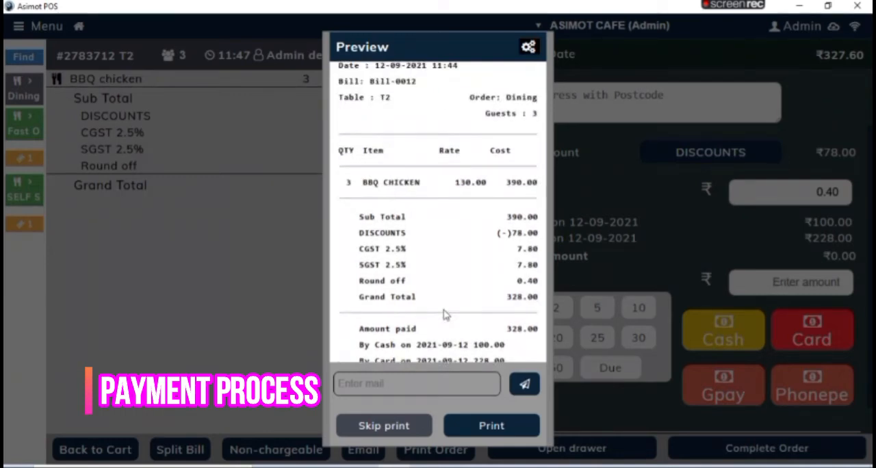
pyautogui.scroll(2, 445, 314)
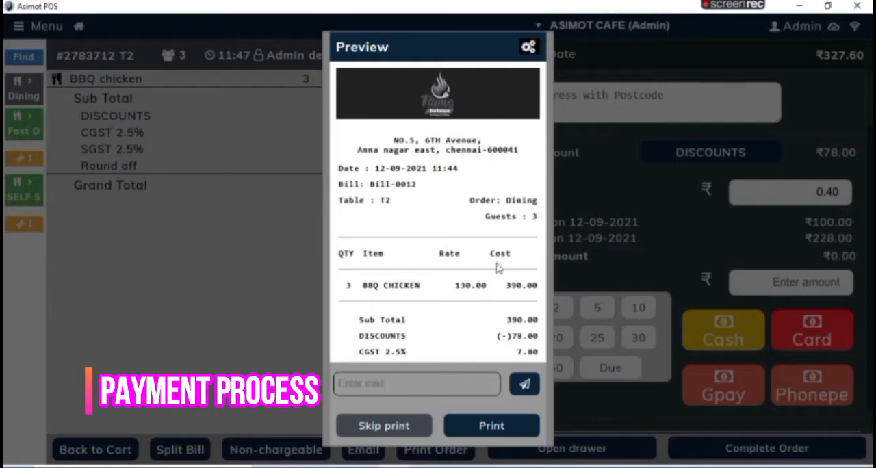
pyautogui.click(415, 429)
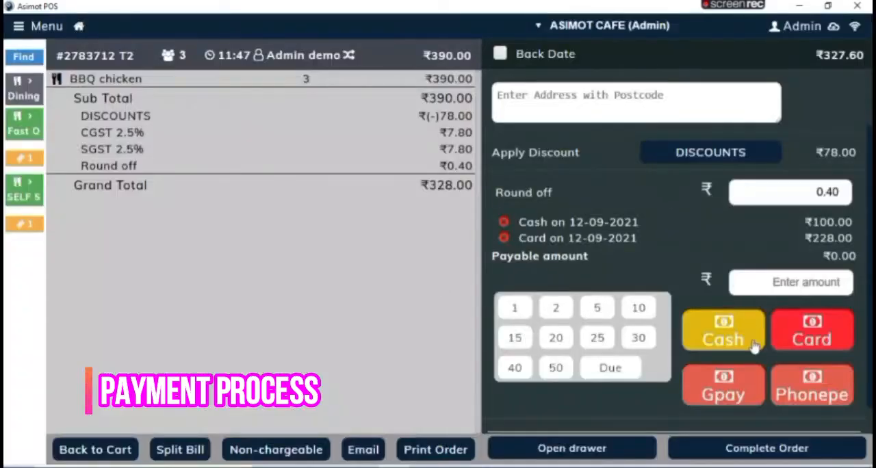
pyautogui.click(765, 450)
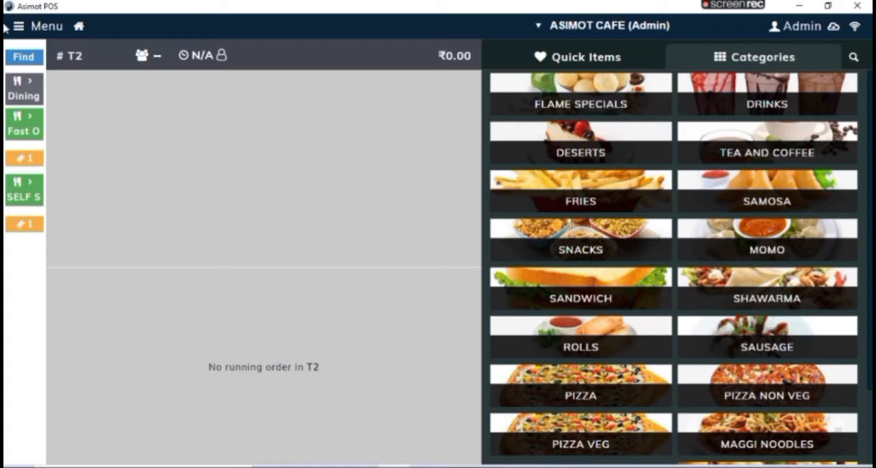
# Step: Start a fast order and add one BBQ chicken to it
pyautogui.click(36, 125)
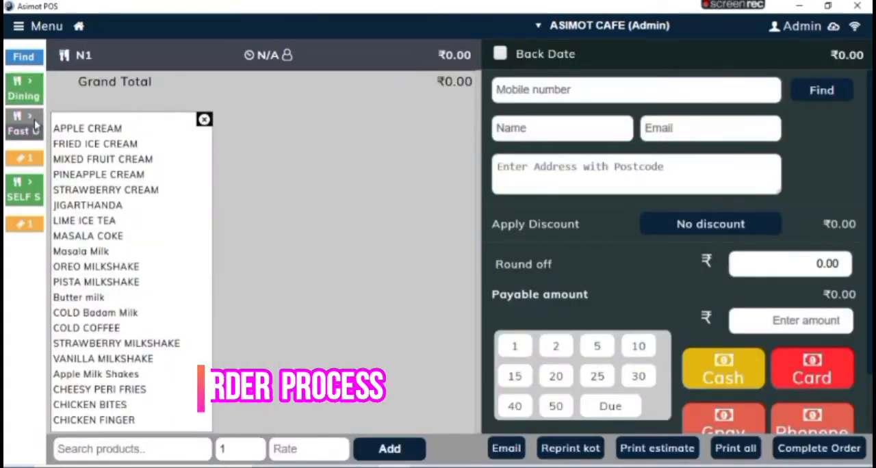
pyautogui.click(91, 447)
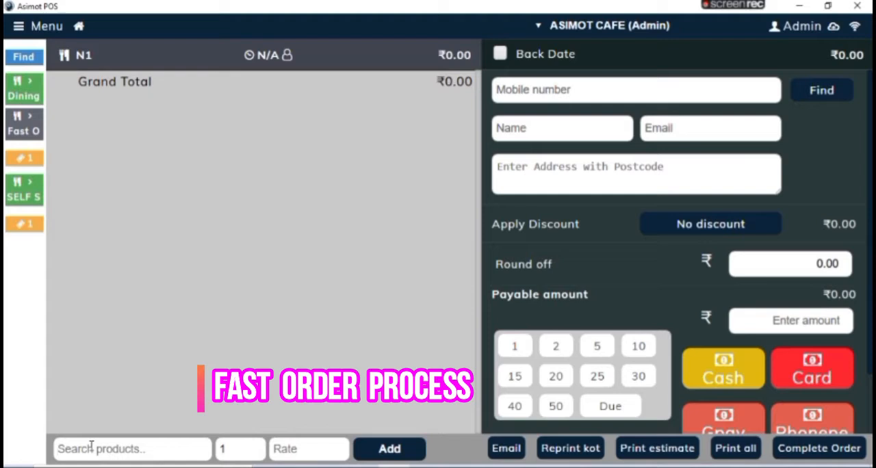
pyautogui.write('bbq')
pyautogui.click(84, 384)
pyautogui.click(364, 448)
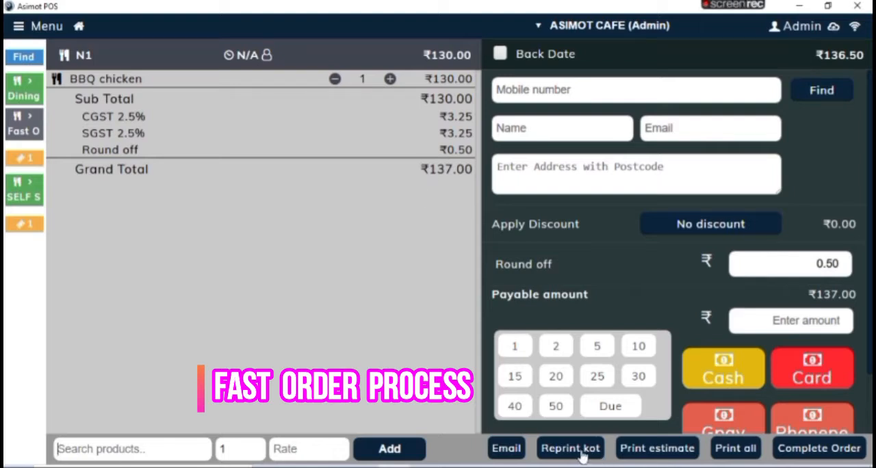
# Step: Review the fast order's print preview without printing it, and complete the order with cash payment
pyautogui.click(647, 459)
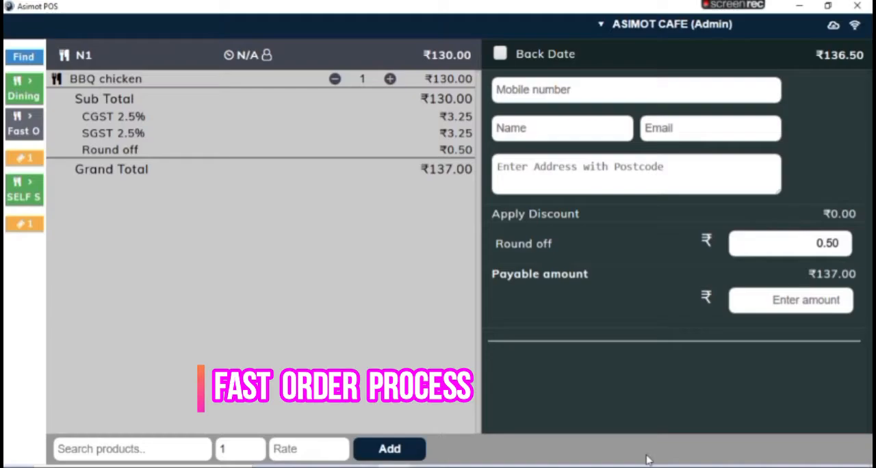
pyautogui.scroll(-2, 423, 200)
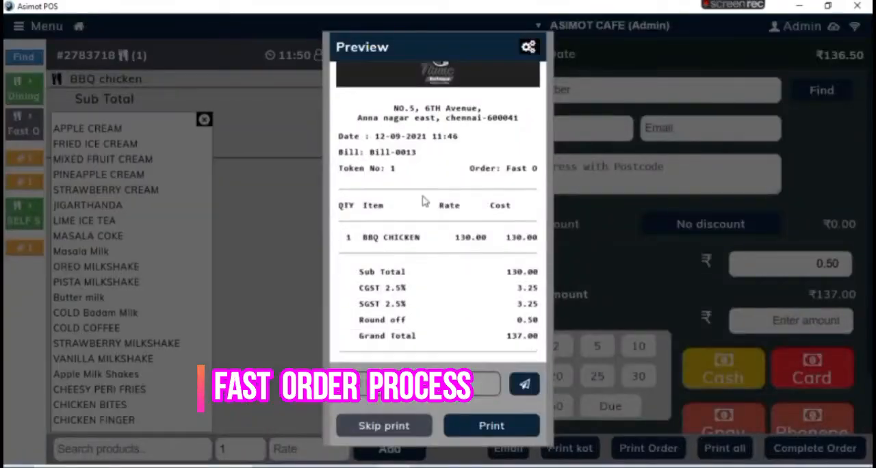
pyautogui.scroll(-3, 423, 200)
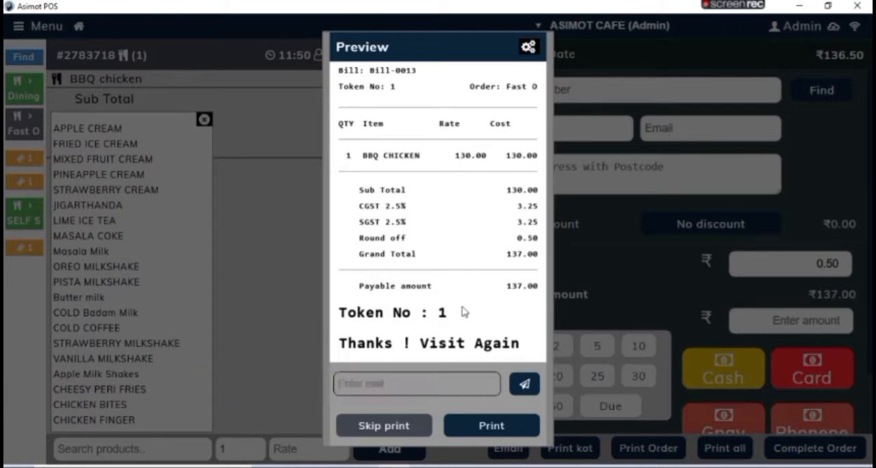
pyautogui.click(384, 426)
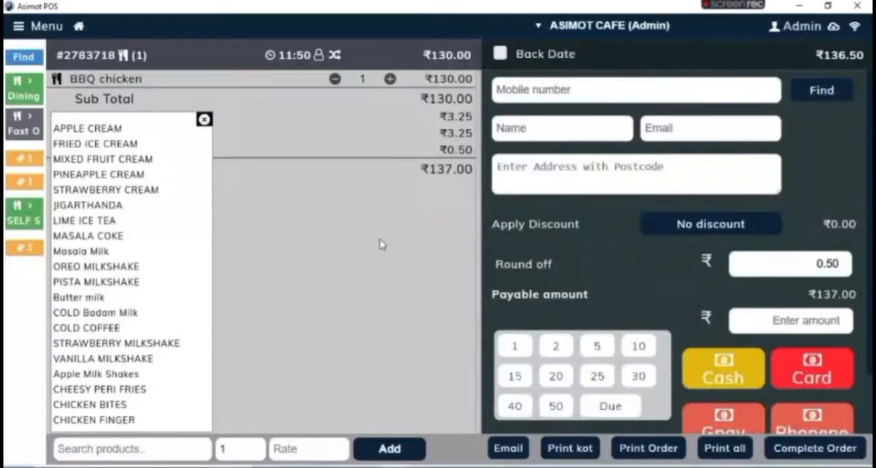
pyautogui.click(751, 354)
pyautogui.click(820, 449)
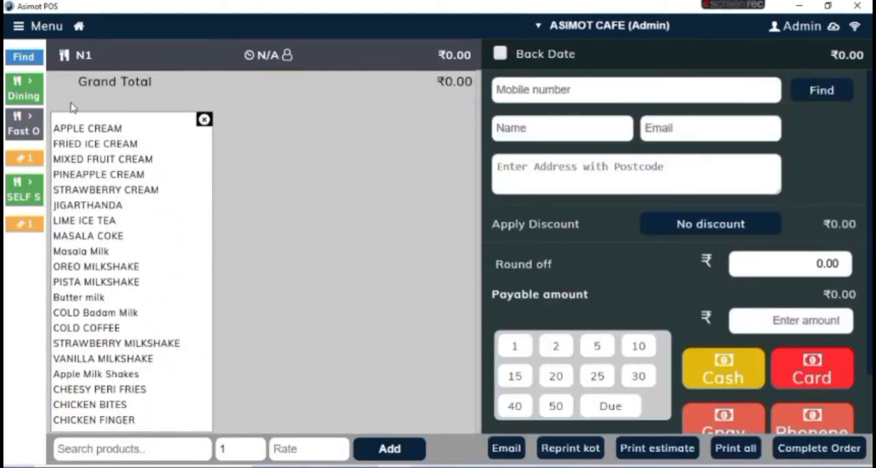
# Step: Open today's receipts and examine the order details of the table T2 bill
pyautogui.click(19, 27)
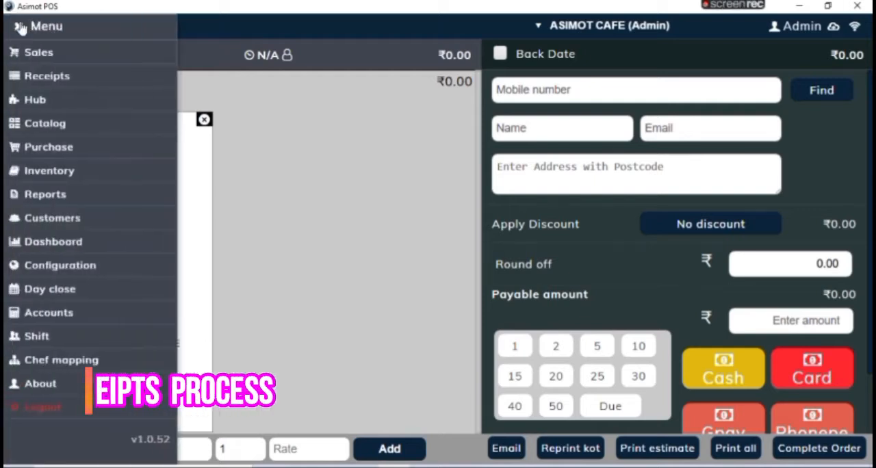
pyautogui.click(62, 82)
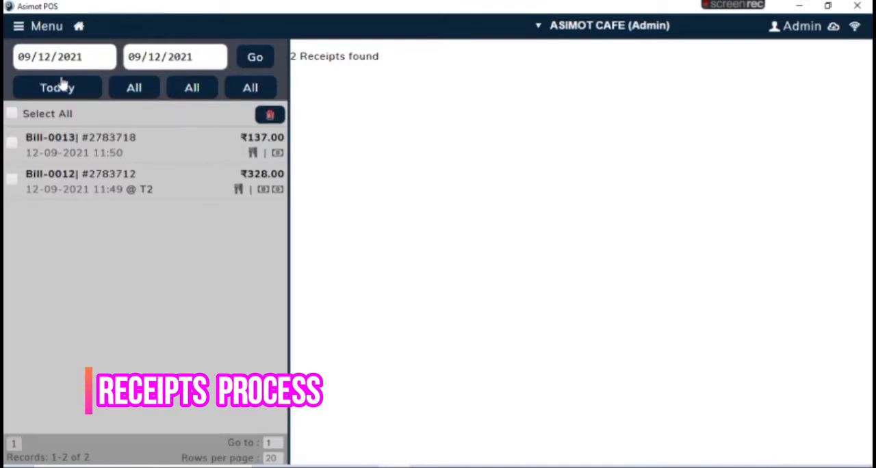
pyautogui.click(172, 176)
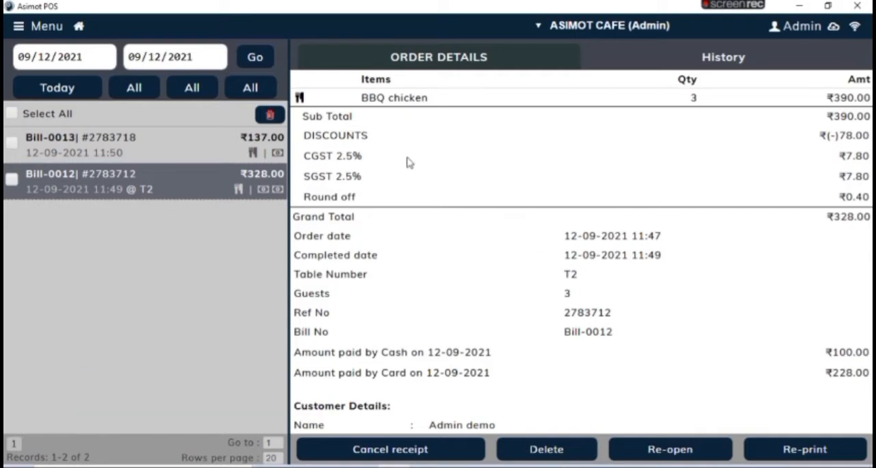
# Step: Start a new purchase entry and select the first listed supplier
pyautogui.click(19, 27)
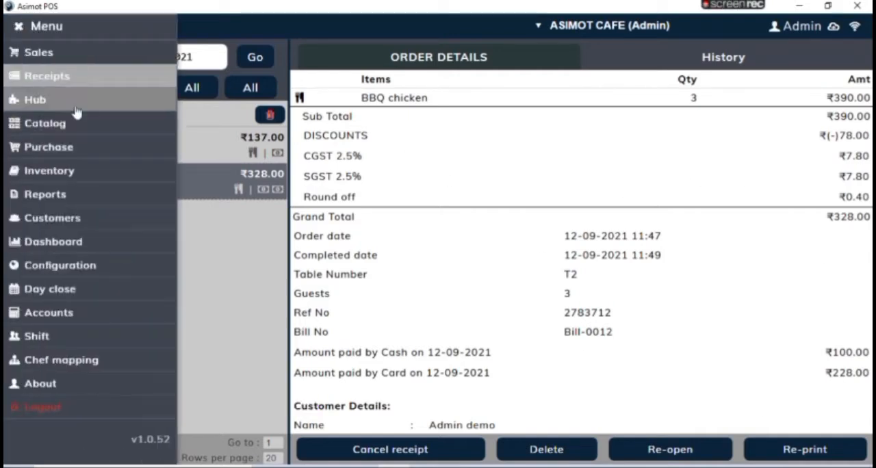
pyautogui.click(87, 148)
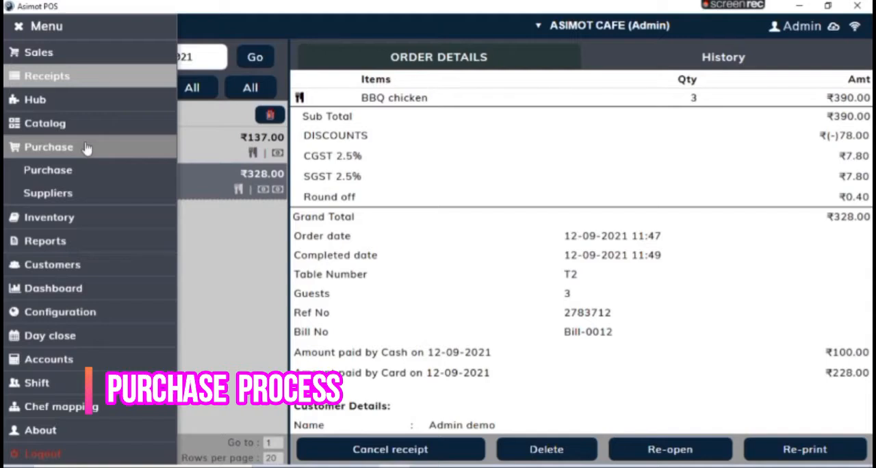
pyautogui.click(88, 179)
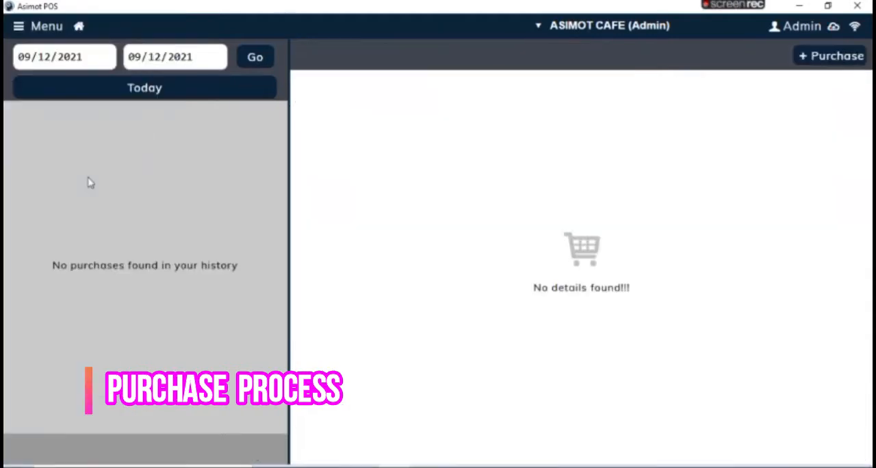
pyautogui.click(827, 61)
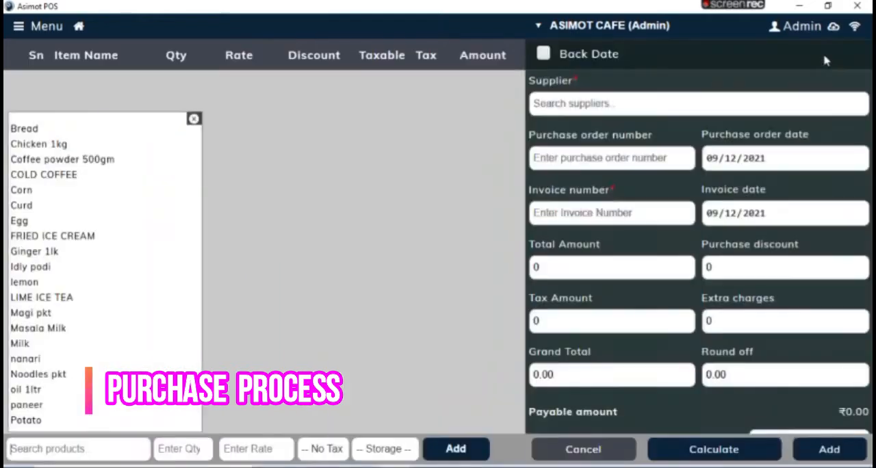
pyautogui.click(624, 106)
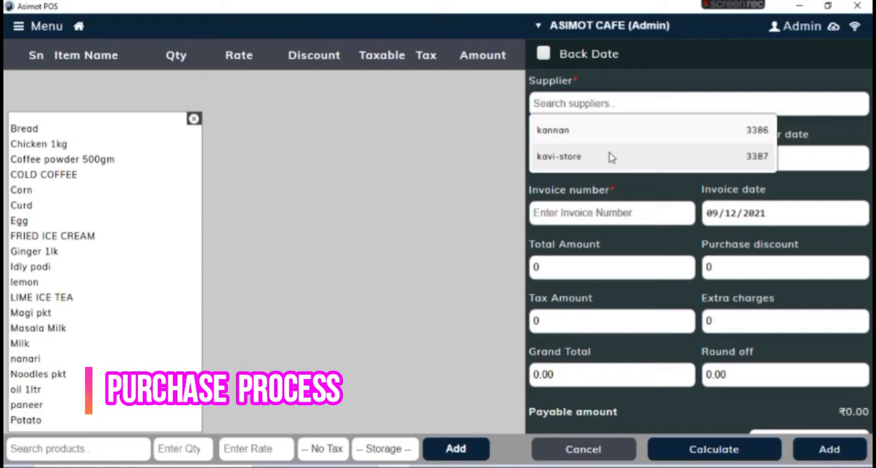
pyautogui.click(610, 141)
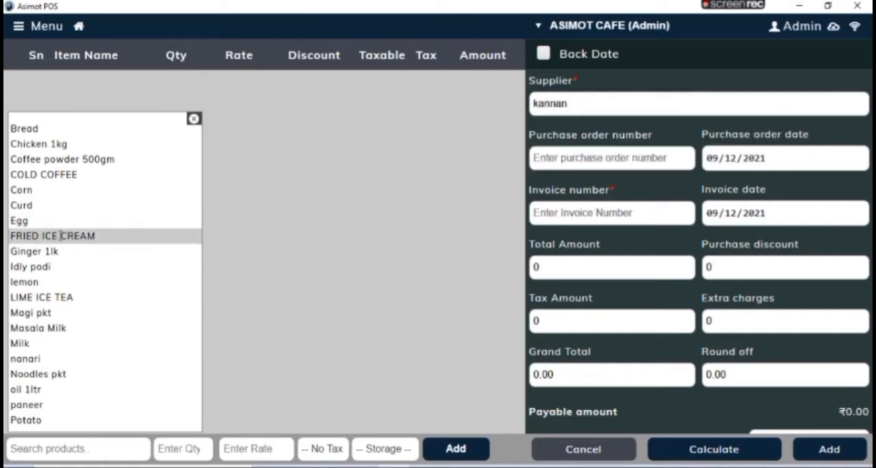
# Step: Add Egg to the purchase with quantity 100, rate 4.70, no tax and no storage location
pyautogui.click(40, 221)
pyautogui.write('100')
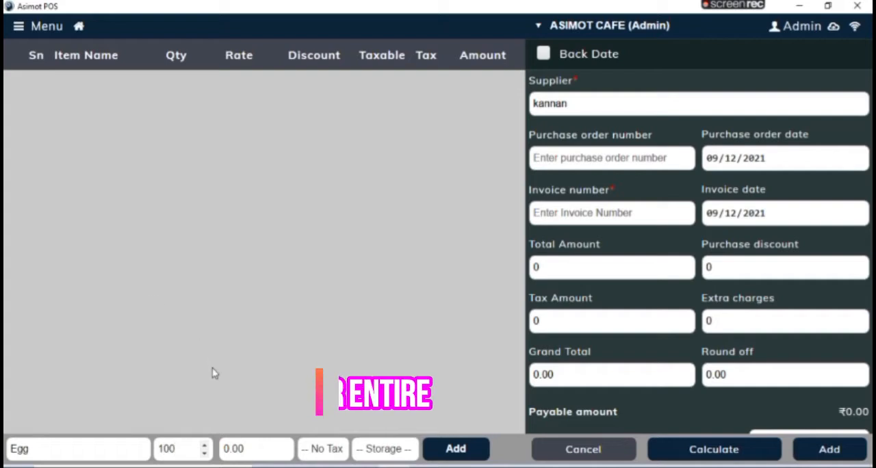
pyautogui.click(236, 449)
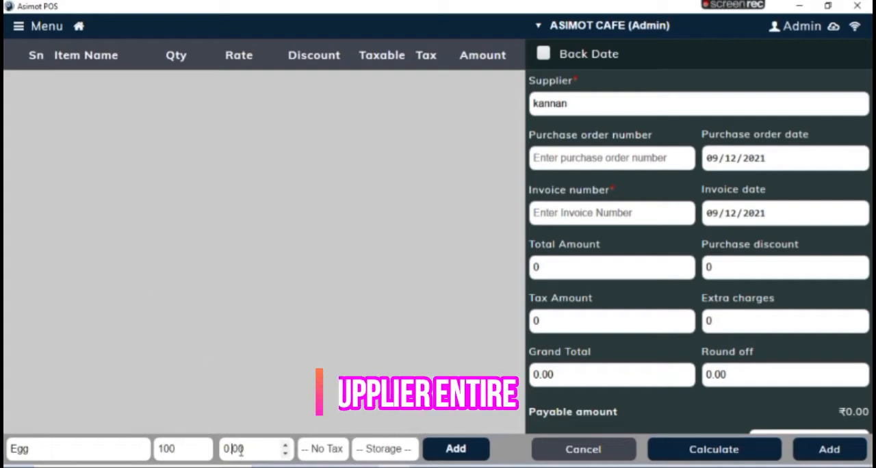
pyautogui.press('BackSpace')
pyautogui.write('40')
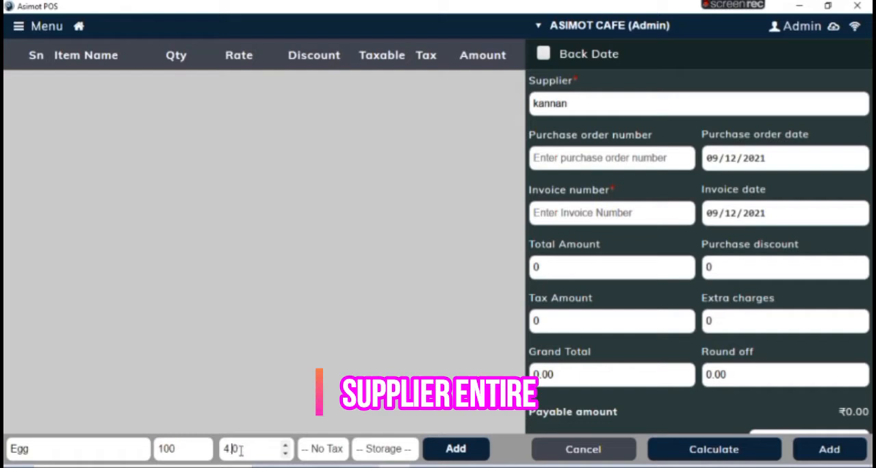
pyautogui.press('BackSpace')
pyautogui.click(346, 452)
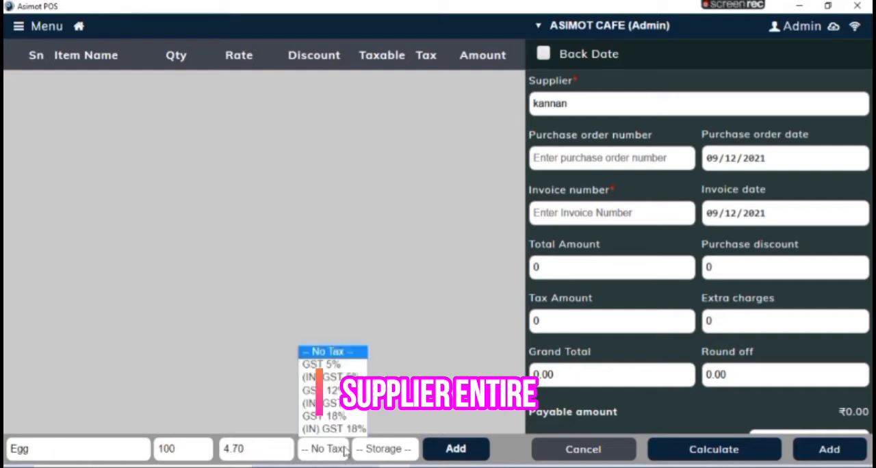
pyautogui.click(405, 451)
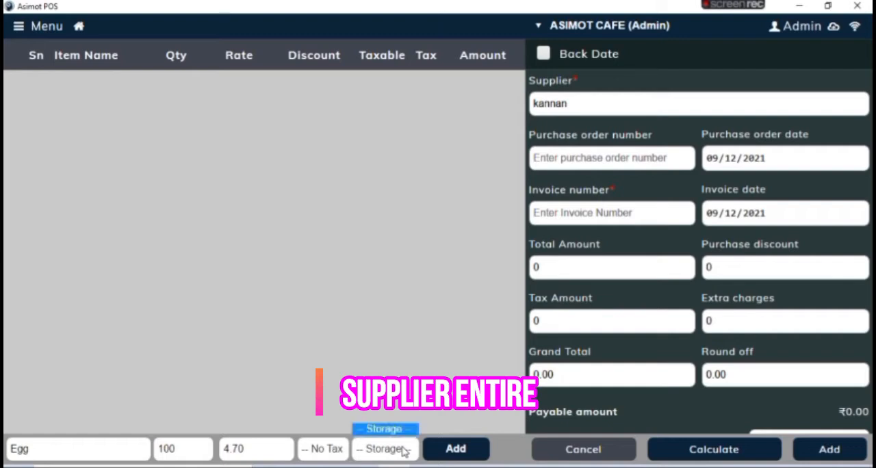
pyautogui.click(442, 452)
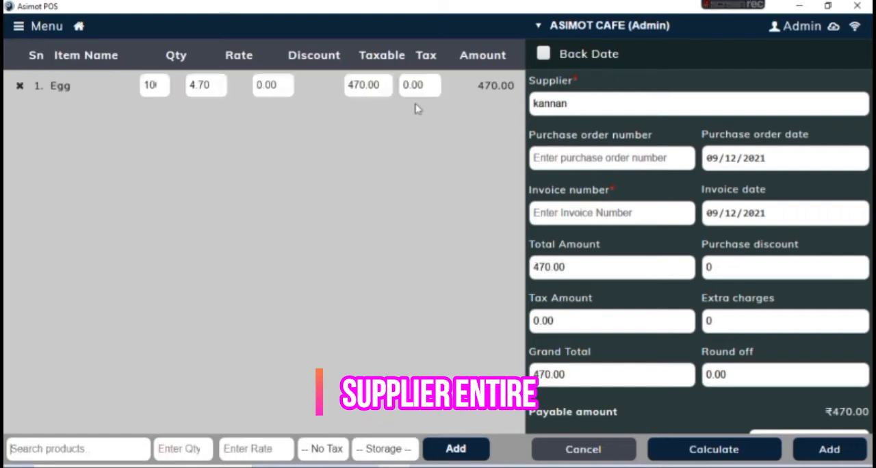
# Step: Set the purchase's invoice number to 123
pyautogui.click(590, 212)
pyautogui.write('123')
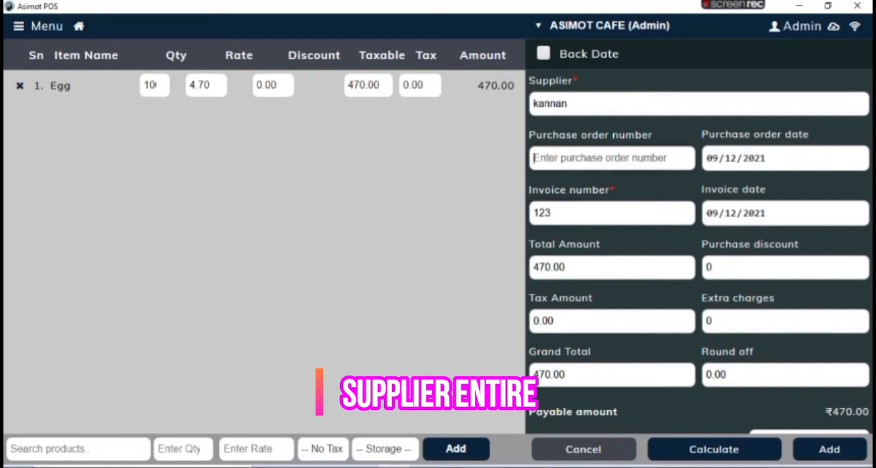
pyautogui.press('Tab')
# Step: Save the purchase with a cash payment of 470 and open its details
pyautogui.scroll(-2, 664, 369)
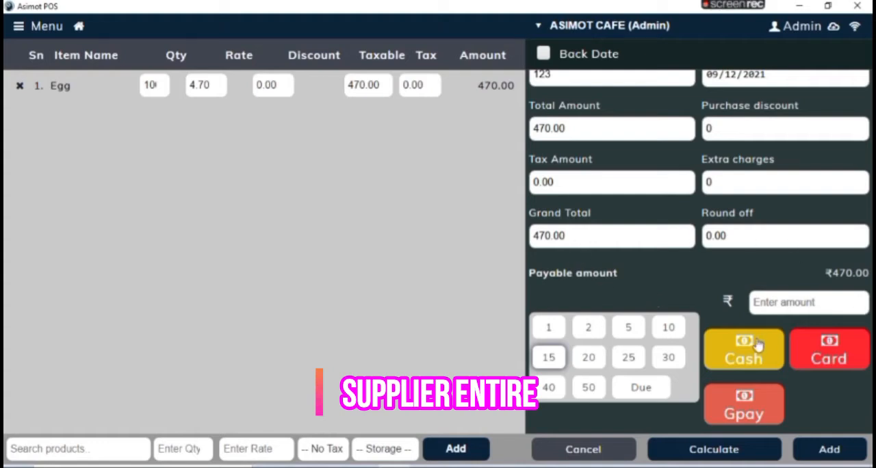
pyautogui.click(782, 305)
pyautogui.write('4')
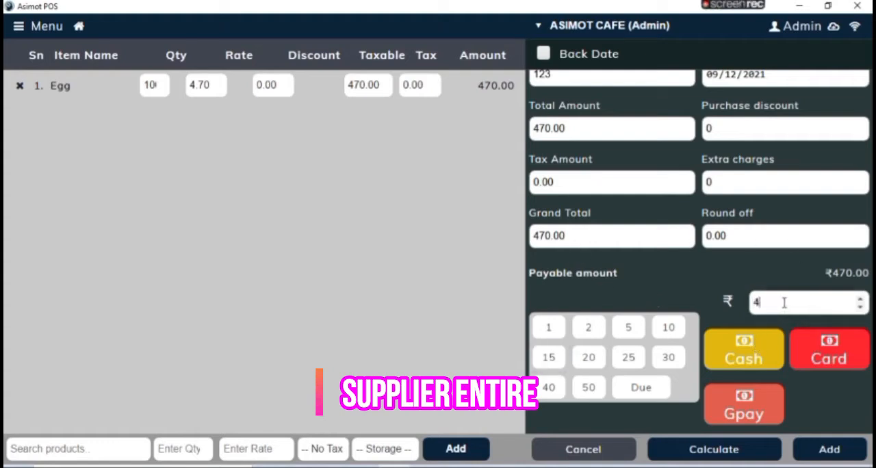
pyautogui.click(758, 350)
pyautogui.click(829, 453)
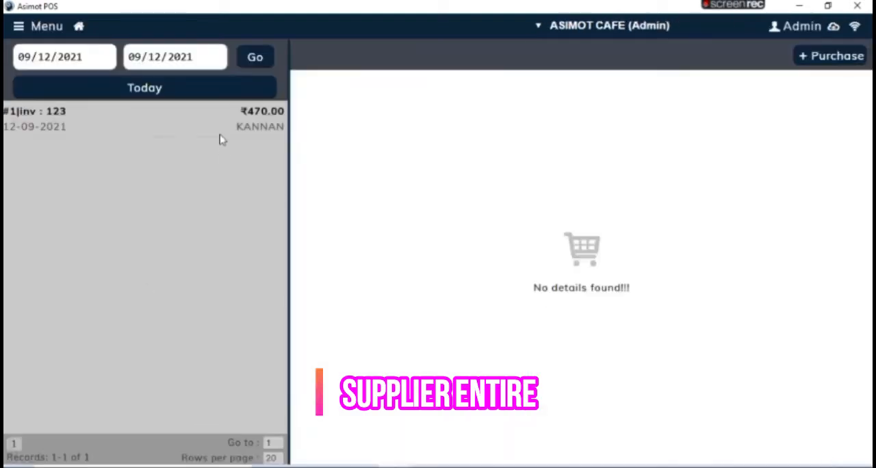
pyautogui.click(219, 137)
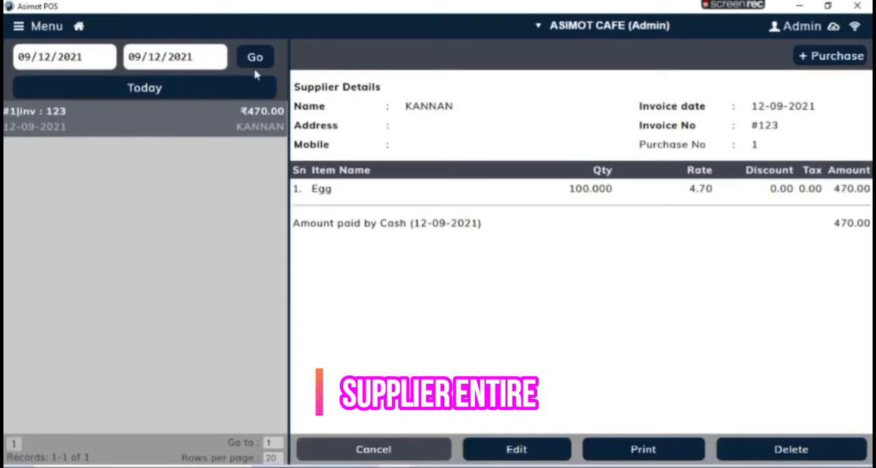
# Step: Open inventory stockkeeping and set the actual stock to 8 for Butter milk and 7 for COLD Badam Milk
pyautogui.click(31, 30)
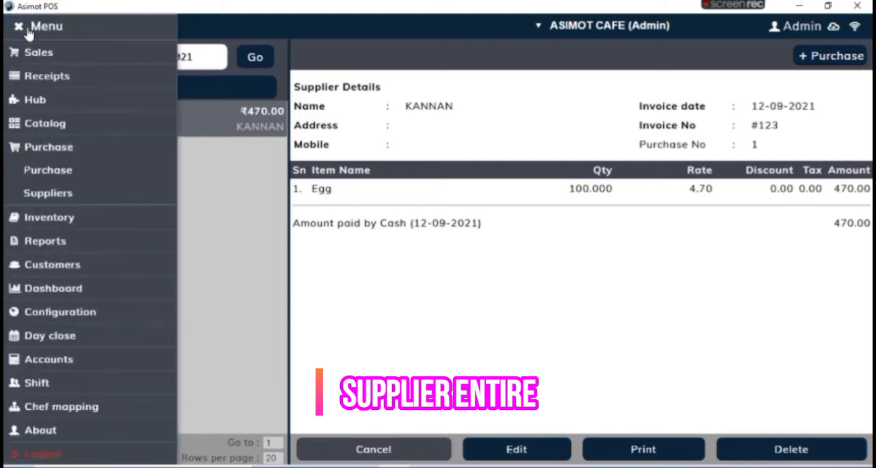
pyautogui.click(46, 155)
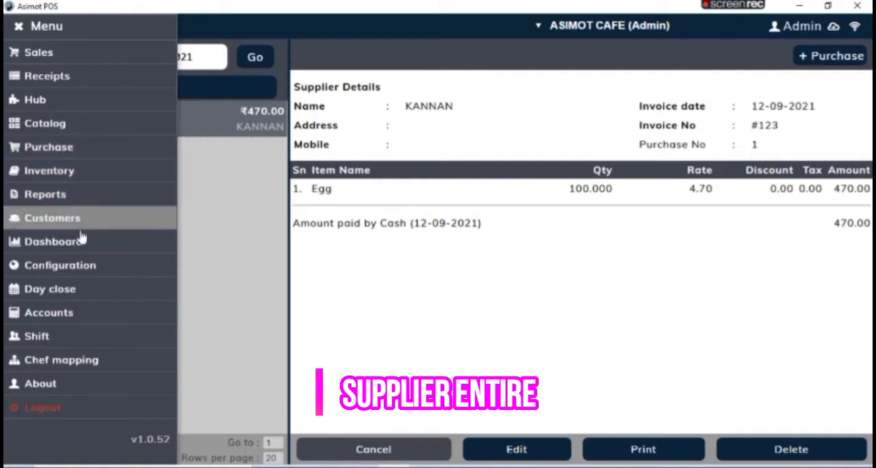
pyautogui.click(76, 172)
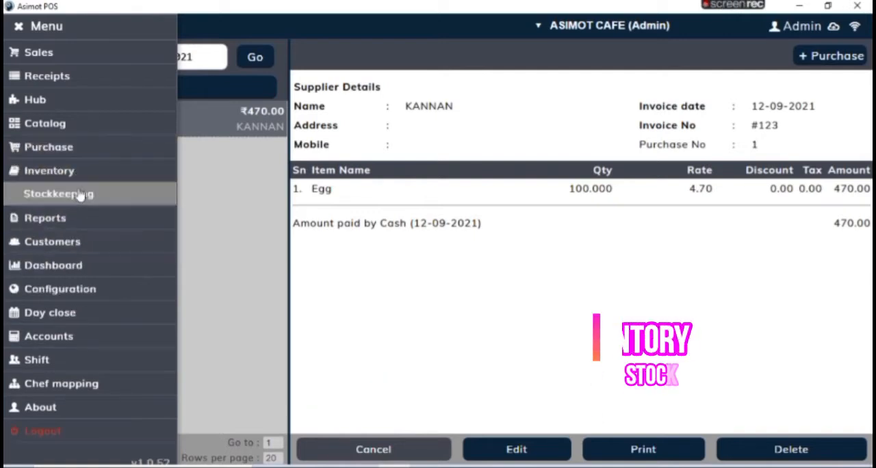
pyautogui.click(80, 194)
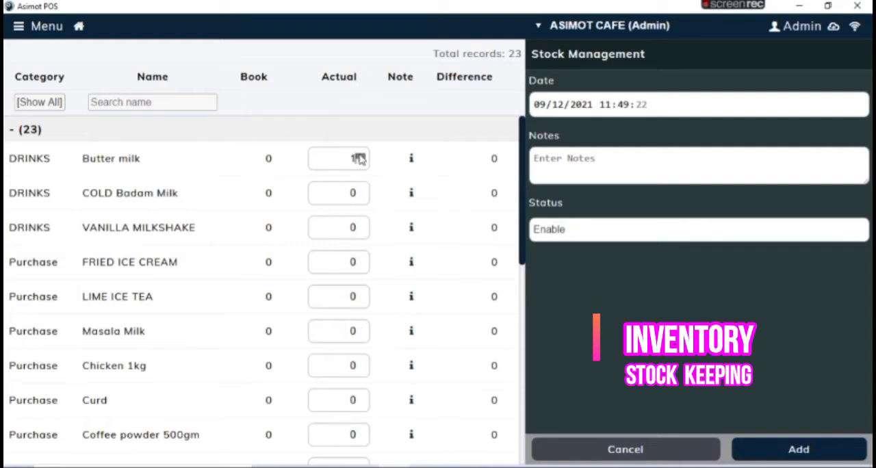
pyautogui.moveTo(359, 156); pyautogui.dragTo(359, 158)
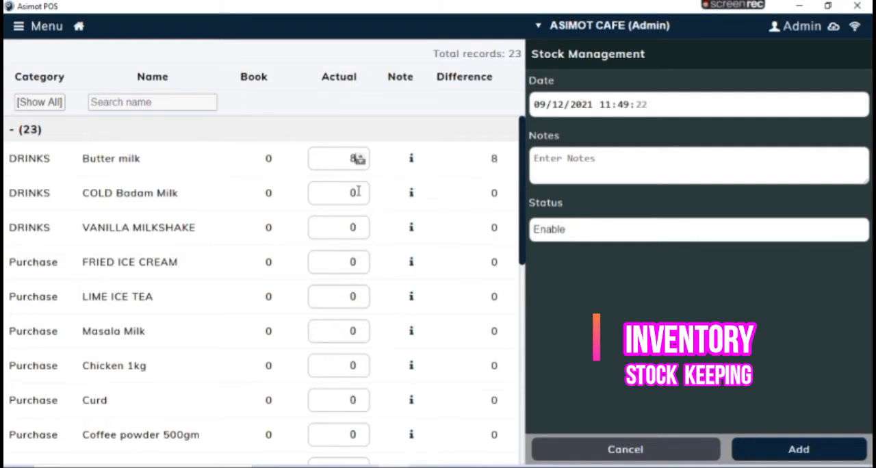
pyautogui.moveTo(360, 197); pyautogui.dragTo(361, 195)
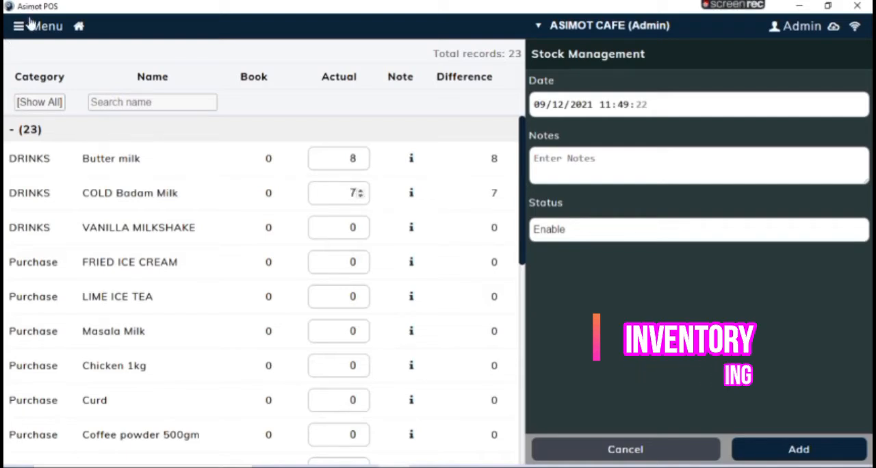
# Step: Open the Sales By Category report and set its period to This Month
pyautogui.click(24, 26)
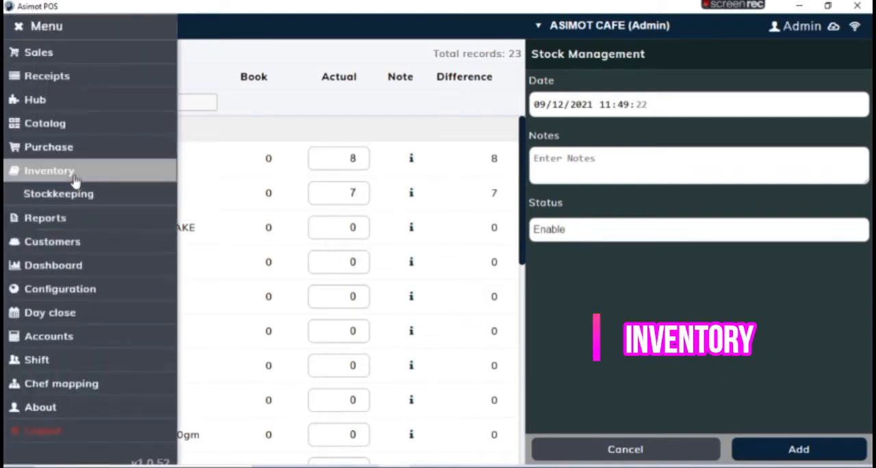
pyautogui.click(75, 179)
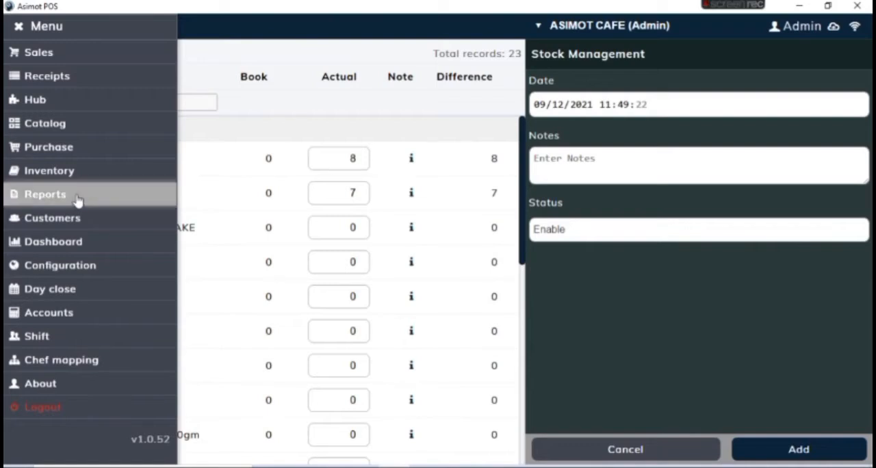
pyautogui.click(78, 198)
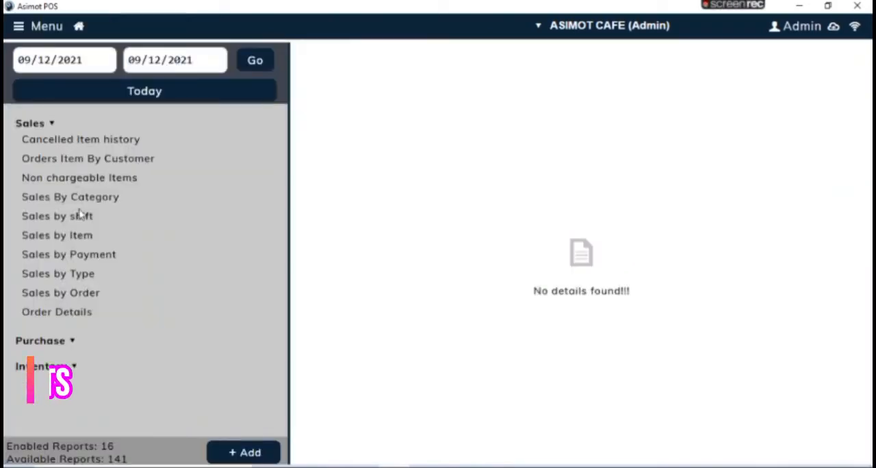
pyautogui.click(82, 198)
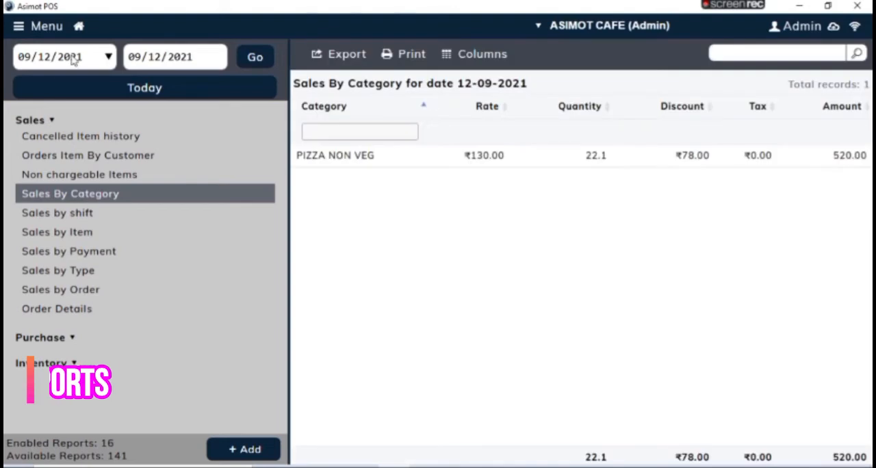
pyautogui.click(121, 89)
pyautogui.click(113, 135)
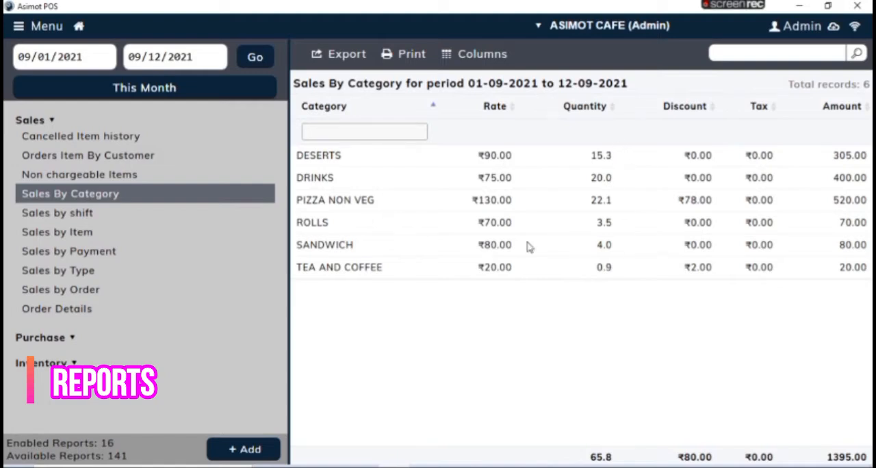
# Step: View the sales reports by shift, item and payment, plus Cancelled Item history, Non chargeable Items and Order Details
pyautogui.click(101, 217)
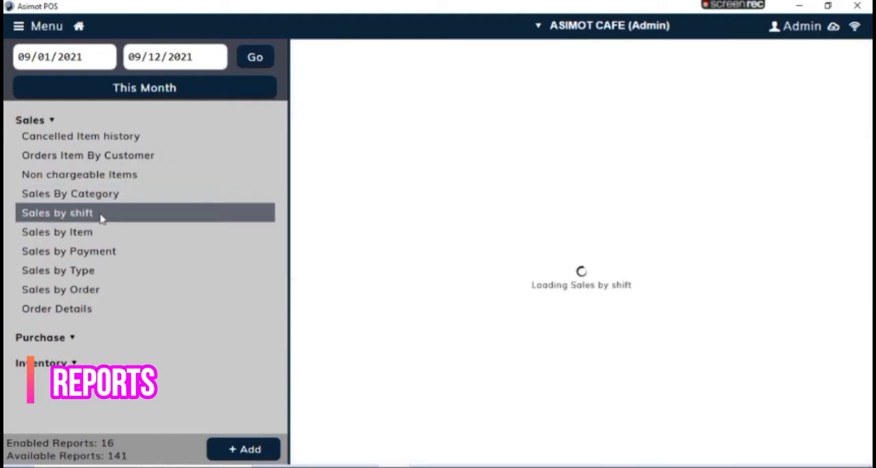
pyautogui.click(102, 238)
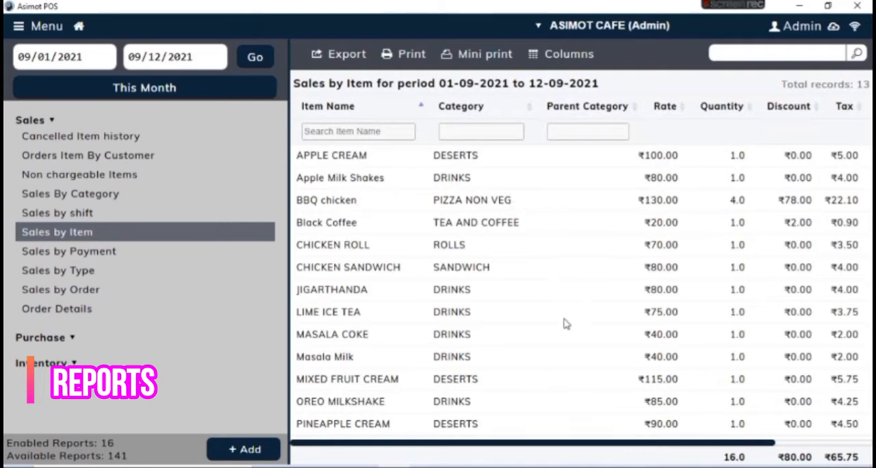
pyautogui.click(106, 254)
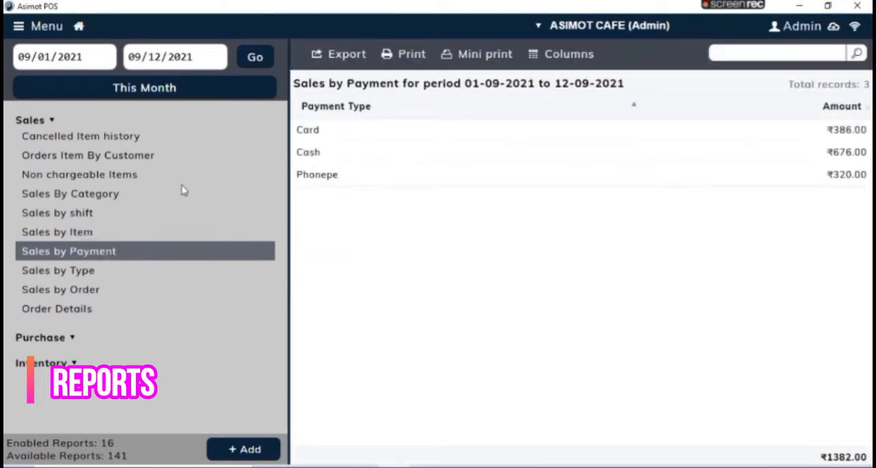
pyautogui.click(120, 139)
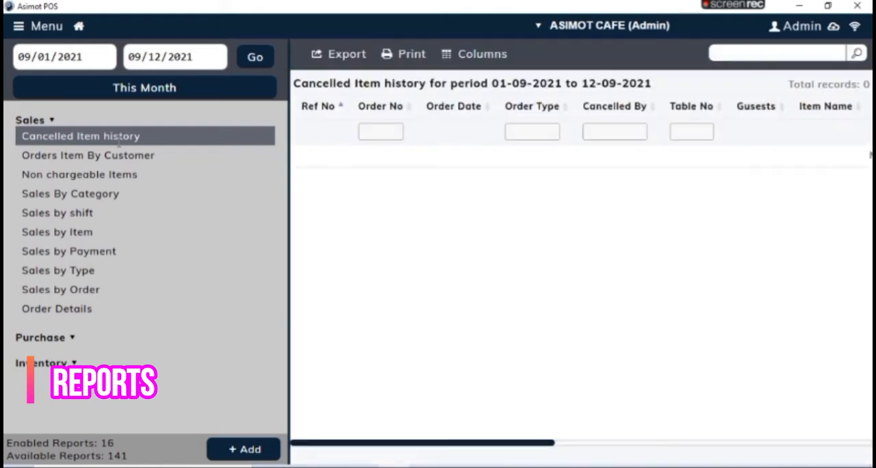
pyautogui.click(103, 174)
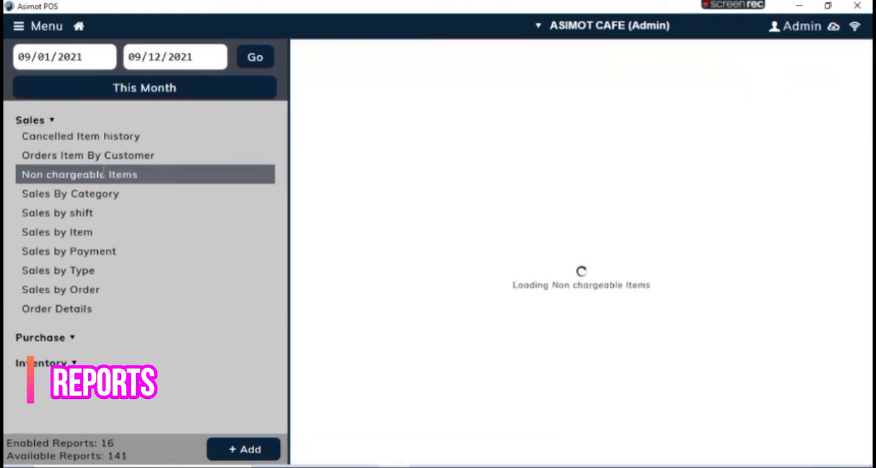
pyautogui.click(62, 306)
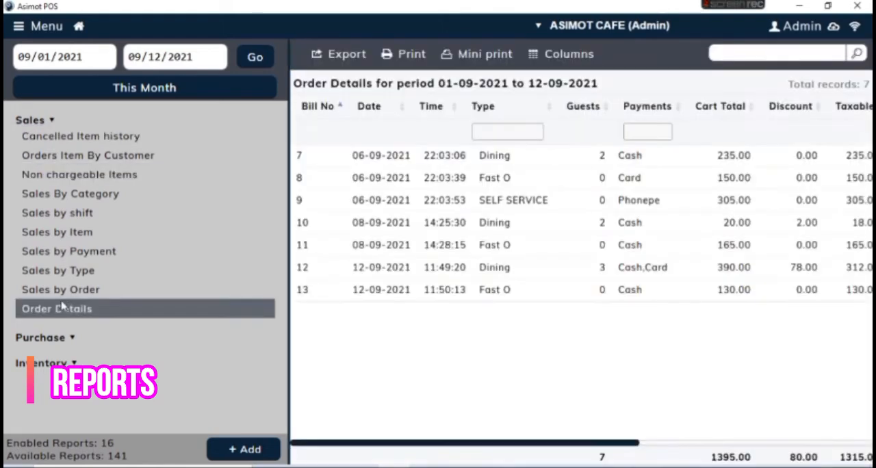
# Step: View the By Purchase, Supplier Purchase Summary and By Supplier purchase reports
pyautogui.click(72, 338)
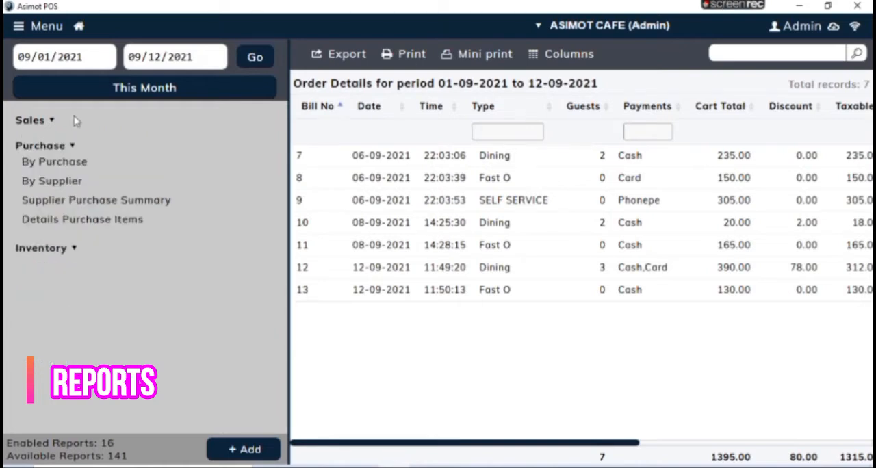
pyautogui.click(55, 162)
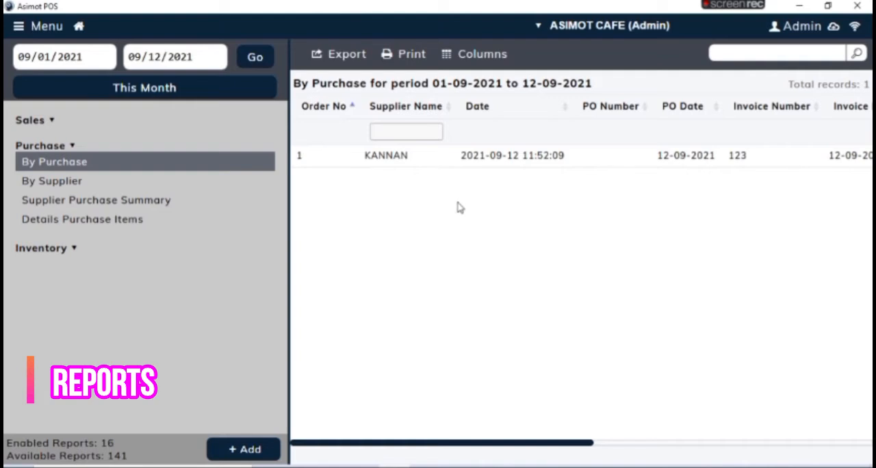
pyautogui.click(115, 198)
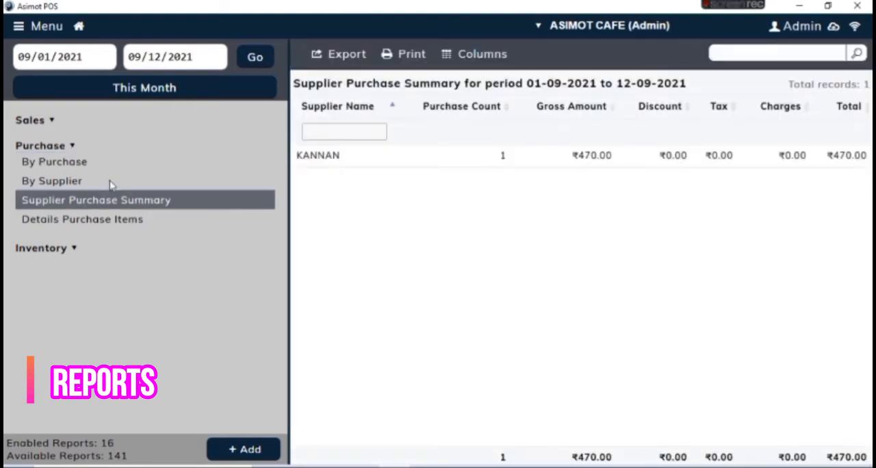
pyautogui.click(110, 182)
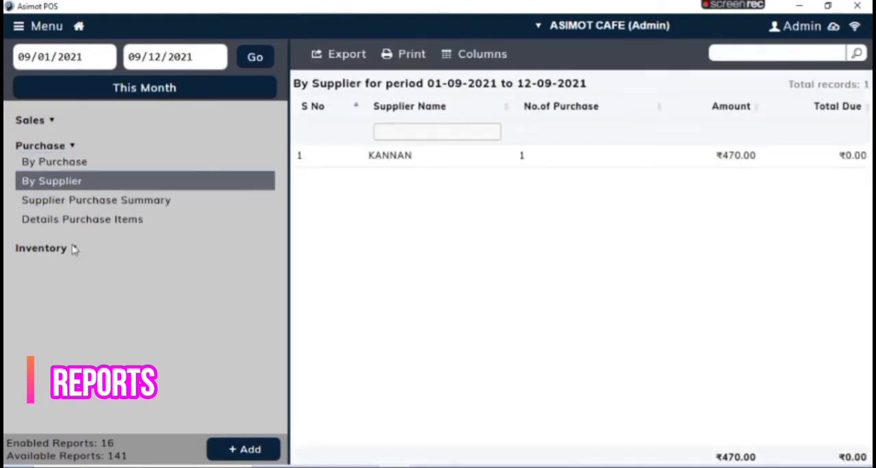
# Step: View the inventory reports Current Stock and Current Stock with Item Details
pyautogui.click(74, 250)
pyautogui.click(62, 195)
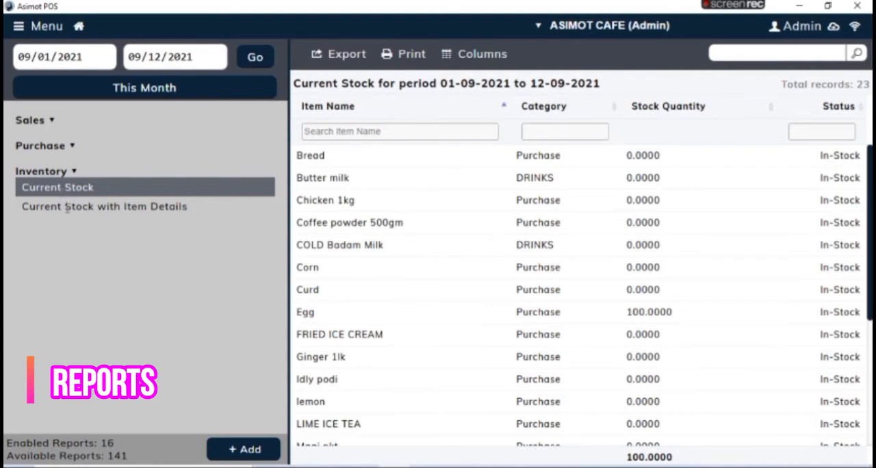
pyautogui.click(66, 208)
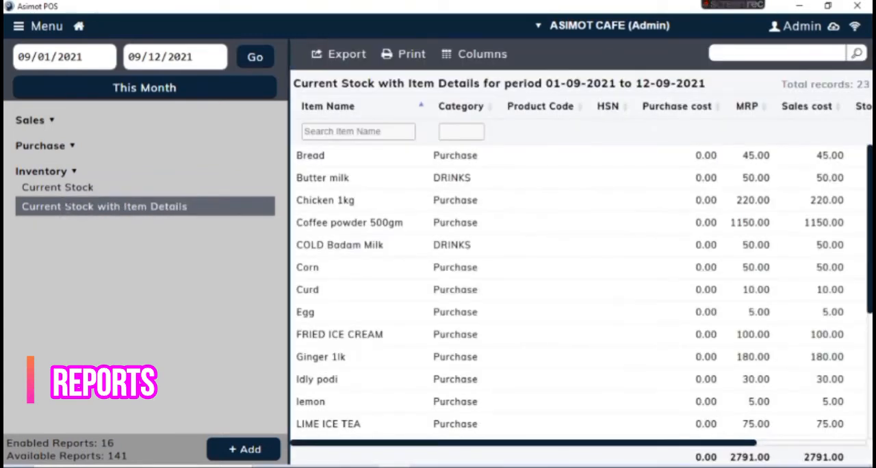
# Step: Review the dashboard summary for This Month and examine the top 10 products charts
pyautogui.click(20, 26)
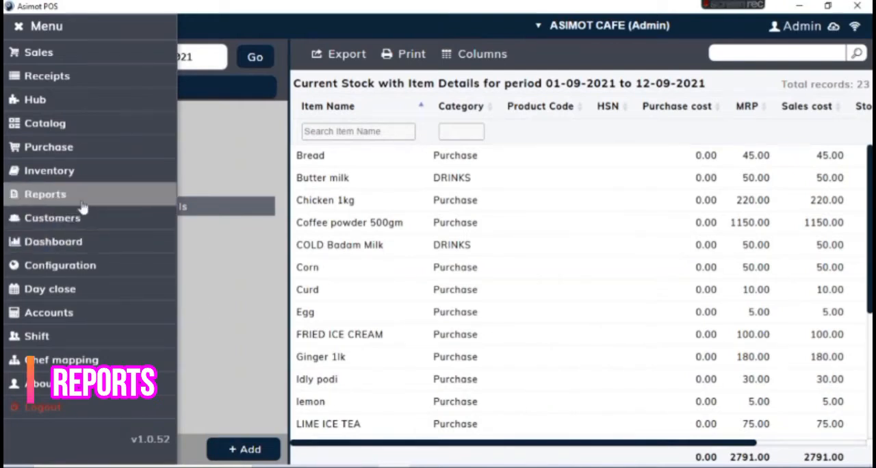
pyautogui.click(72, 253)
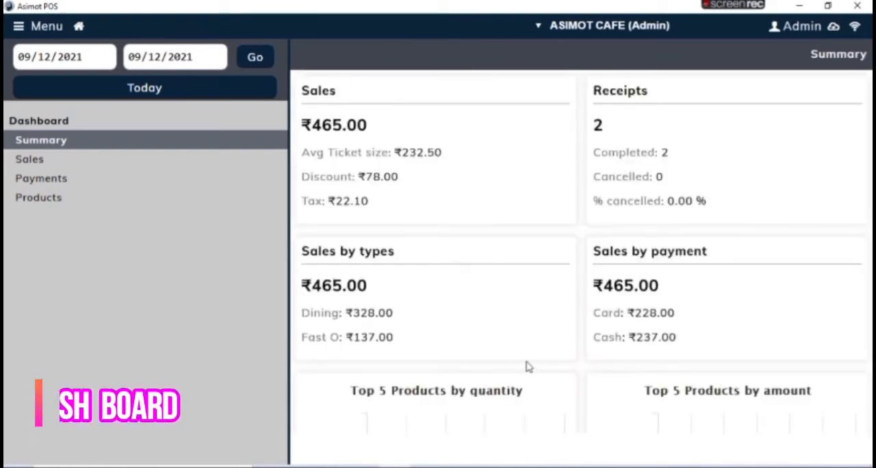
pyautogui.click(229, 100)
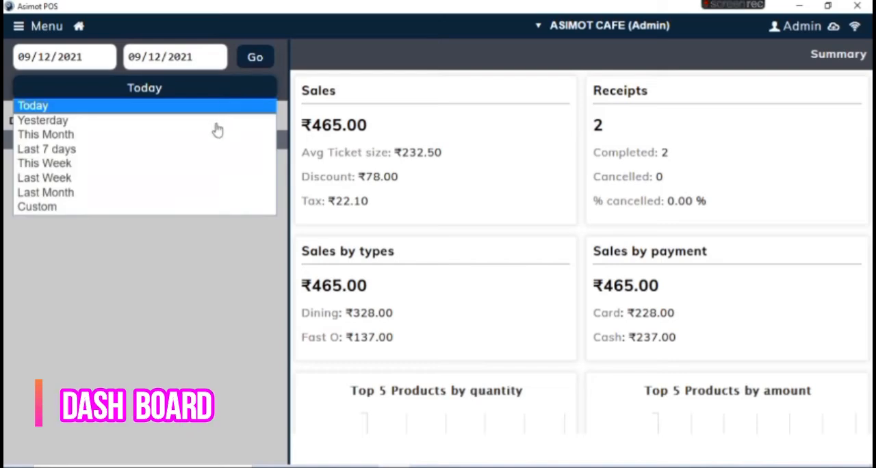
pyautogui.click(209, 134)
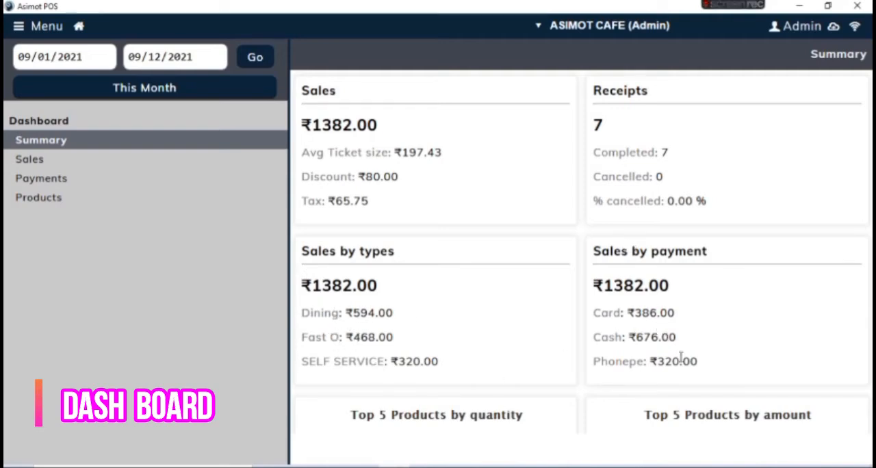
pyautogui.click(83, 204)
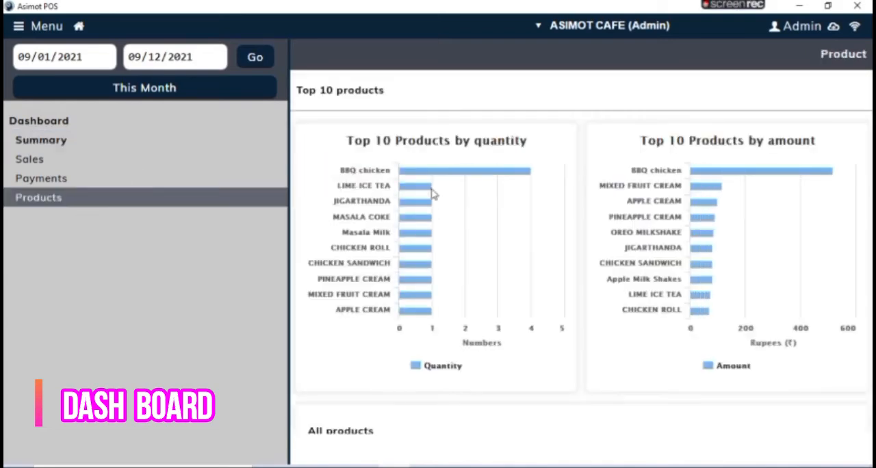
pyautogui.moveTo(430, 190)
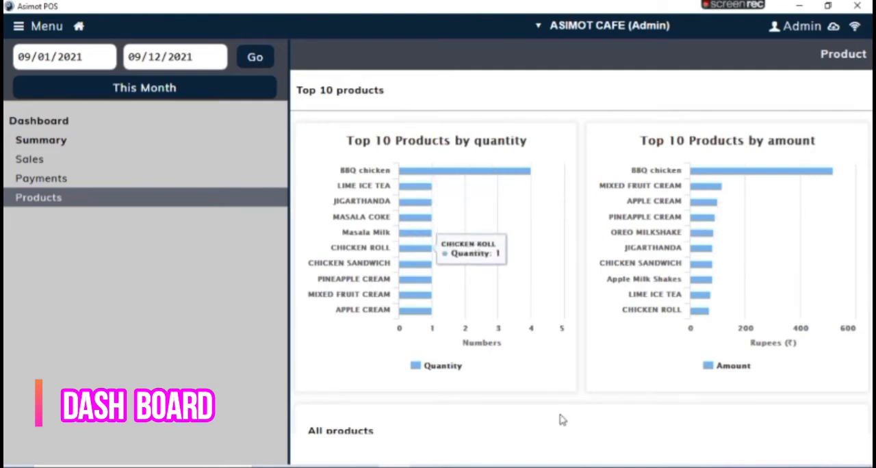
# Step: Open Accounts, expand the Cash In and Cash Out entry types, and open the Expense form
pyautogui.click(19, 27)
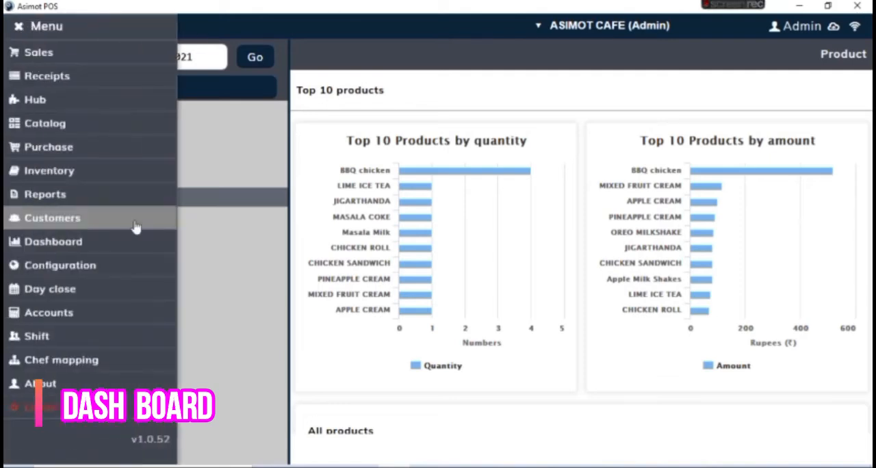
pyautogui.click(96, 319)
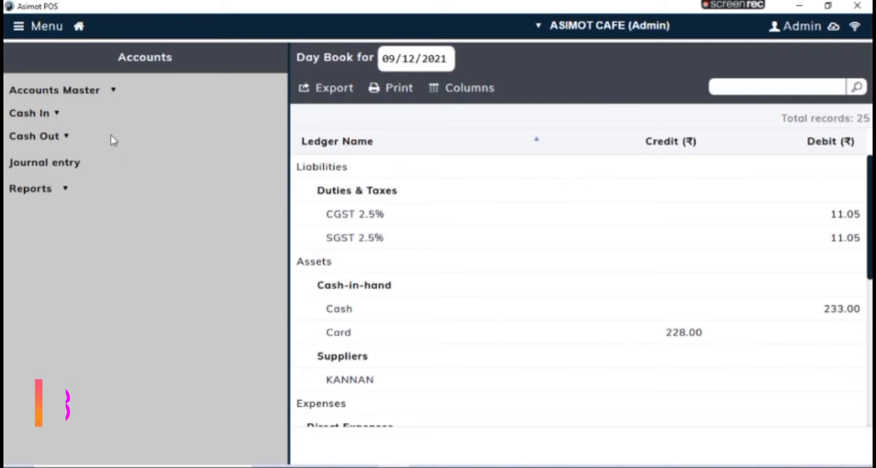
pyautogui.click(56, 115)
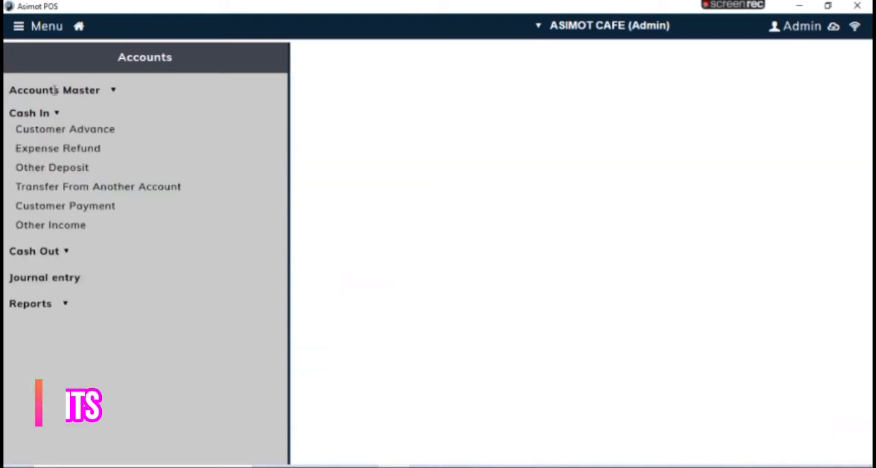
pyautogui.click(24, 28)
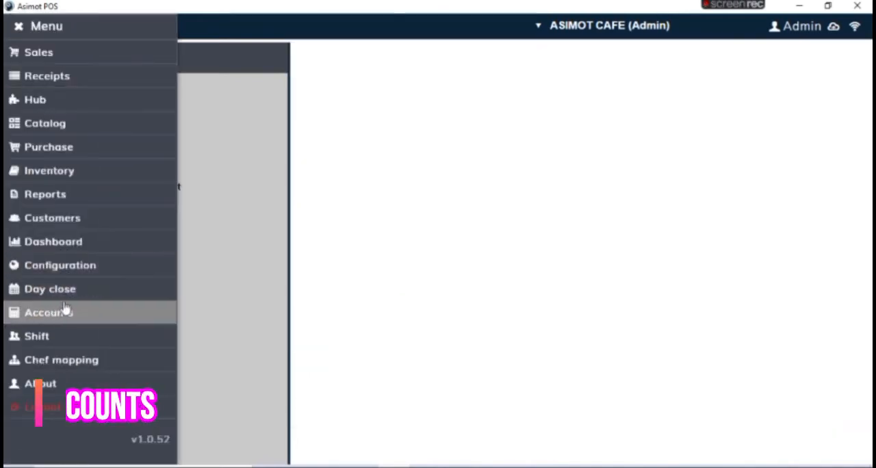
pyautogui.click(38, 30)
pyautogui.click(65, 251)
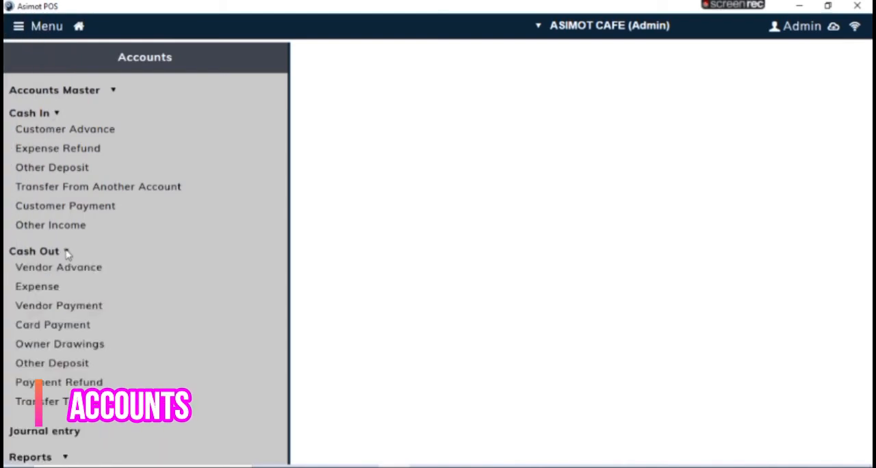
pyautogui.click(58, 290)
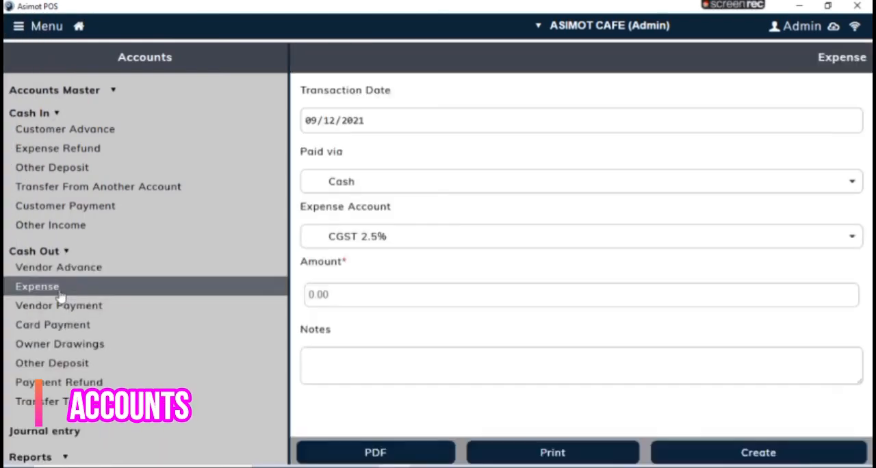
# Step: Check the payment choices and browse the expense account ledgers in the Expense form, leaving the selection as it is
pyautogui.click(395, 194)
pyautogui.click(395, 194)
pyautogui.click(386, 243)
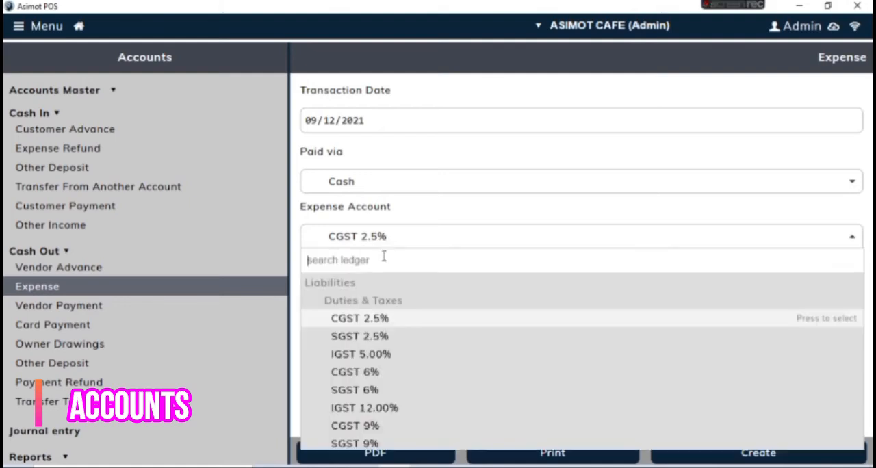
pyautogui.press('Down')
pyautogui.press('Down')
pyautogui.press('Down')
pyautogui.press('Down')
pyautogui.press('Down')
pyautogui.press('Down')
pyautogui.press('Down')
pyautogui.press('Down')
pyautogui.scroll(-1, 397, 367)
pyautogui.press('Up')
pyautogui.press('Up')
pyautogui.press('Up')
pyautogui.press('Up')
pyautogui.press('Up')
pyautogui.press('Up')
pyautogui.press('Up')
pyautogui.press('Up')
pyautogui.press('Up')
pyautogui.press('Up')
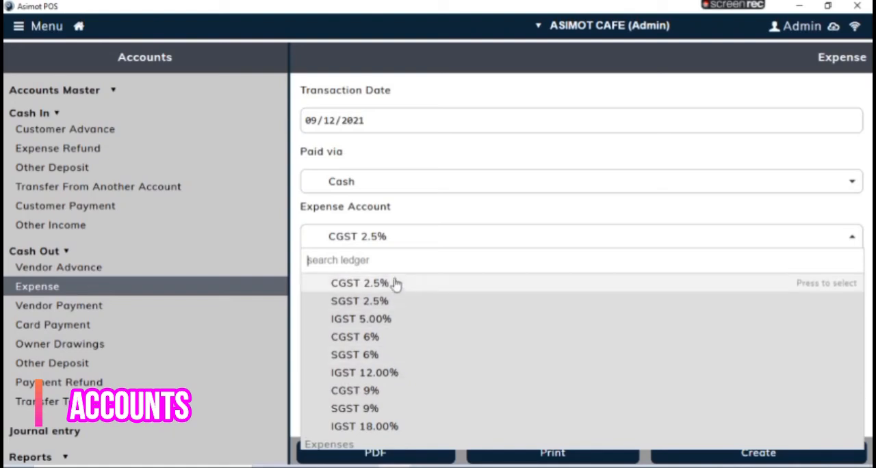
pyautogui.click(408, 227)
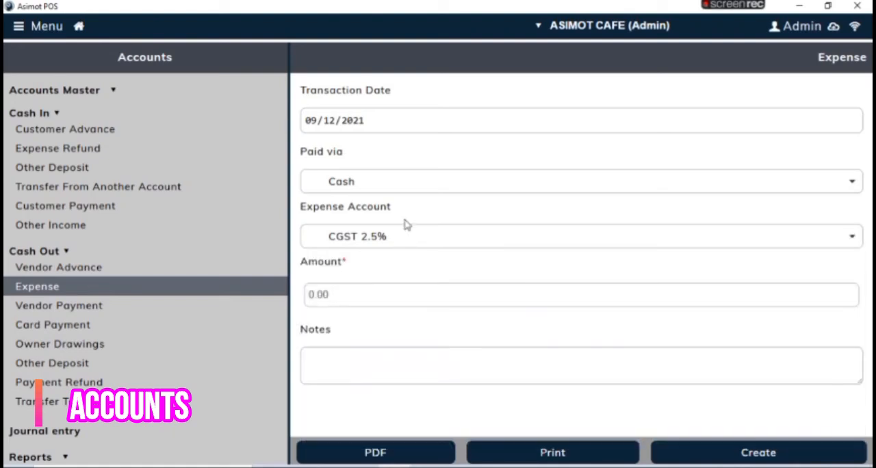
# Step: Start a new ledger in the Accounts Master and assign it to the Expenses group
pyautogui.click(76, 87)
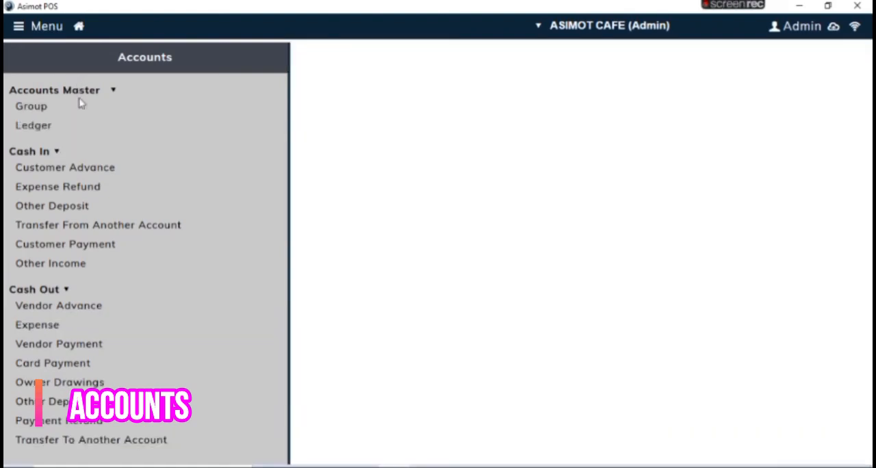
pyautogui.click(34, 129)
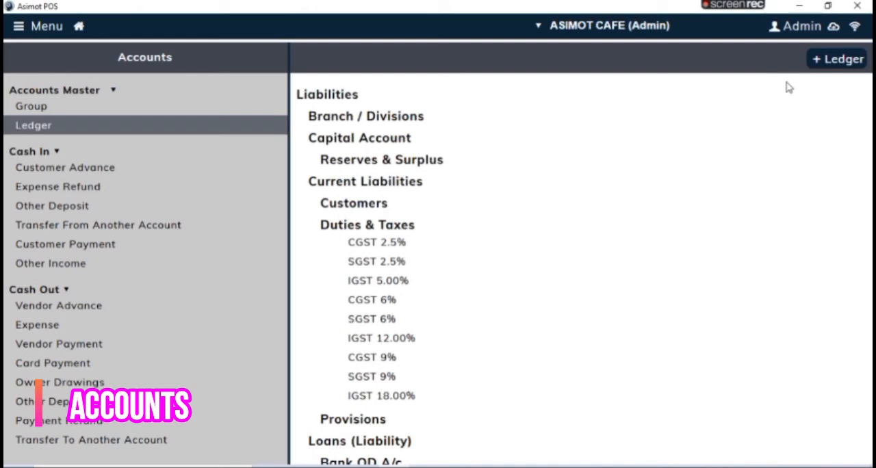
pyautogui.click(858, 67)
pyautogui.click(535, 117)
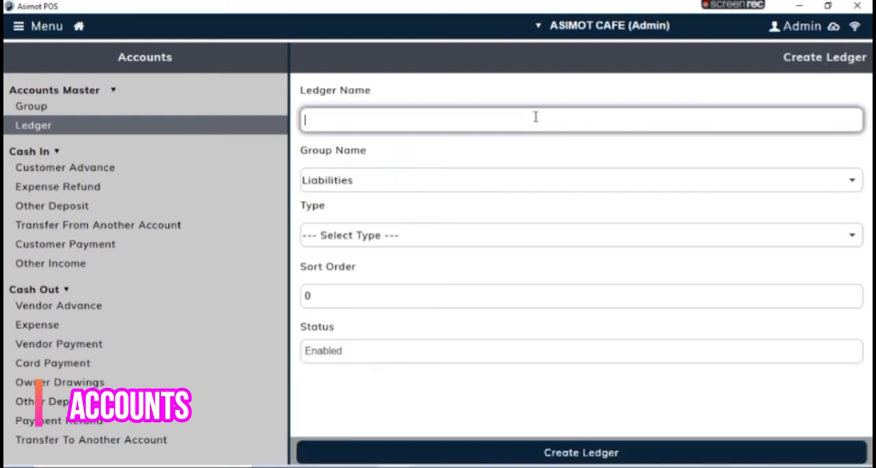
pyautogui.click(486, 187)
pyautogui.click(445, 262)
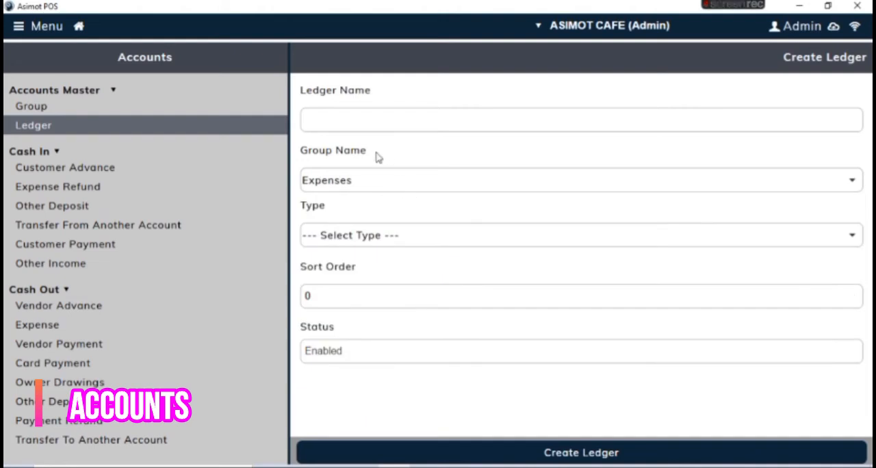
# Step: Name the ledger DAILY expences, set its type to Cash, and create it
pyautogui.click(362, 120)
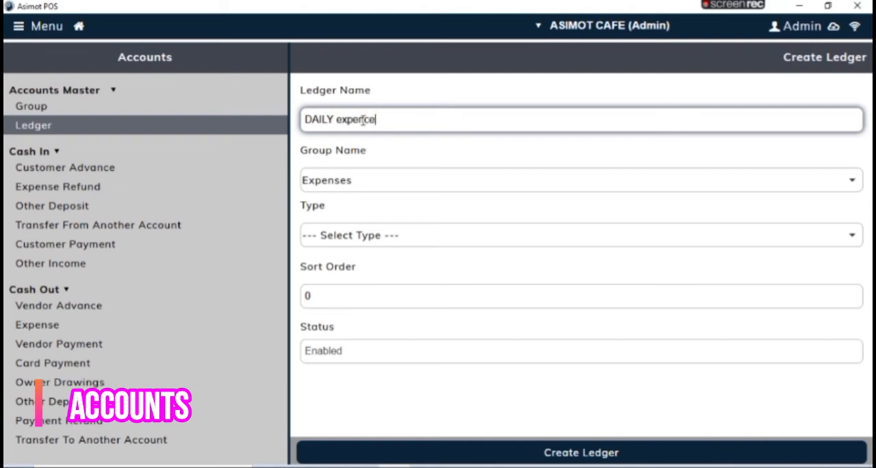
pyautogui.click(360, 233)
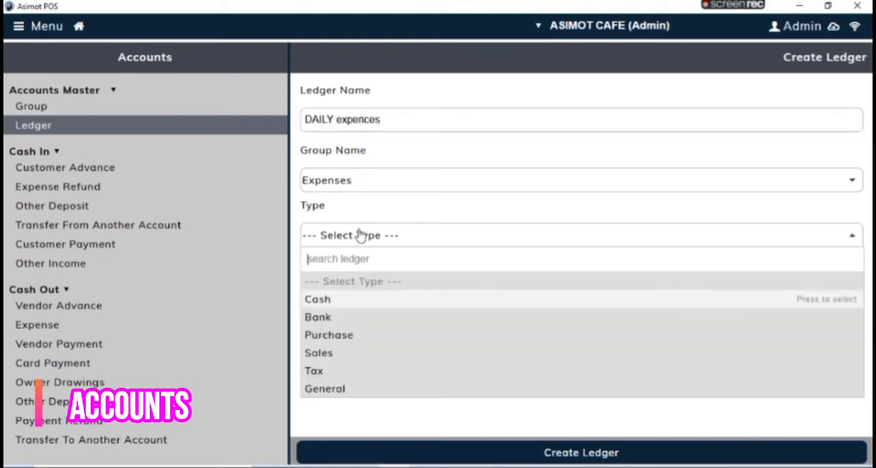
pyautogui.click(342, 302)
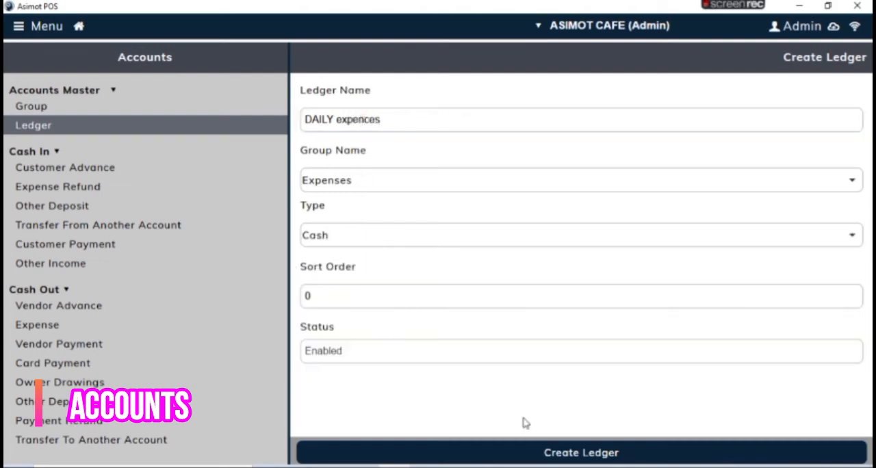
pyautogui.click(567, 454)
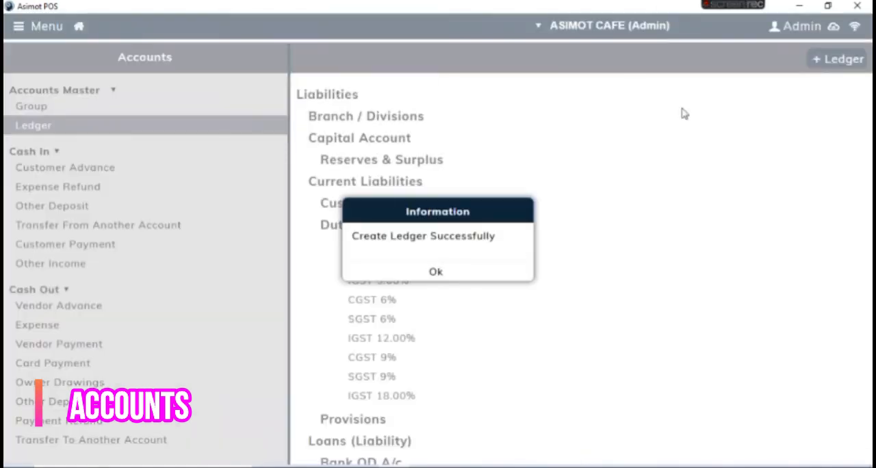
pyautogui.click(436, 272)
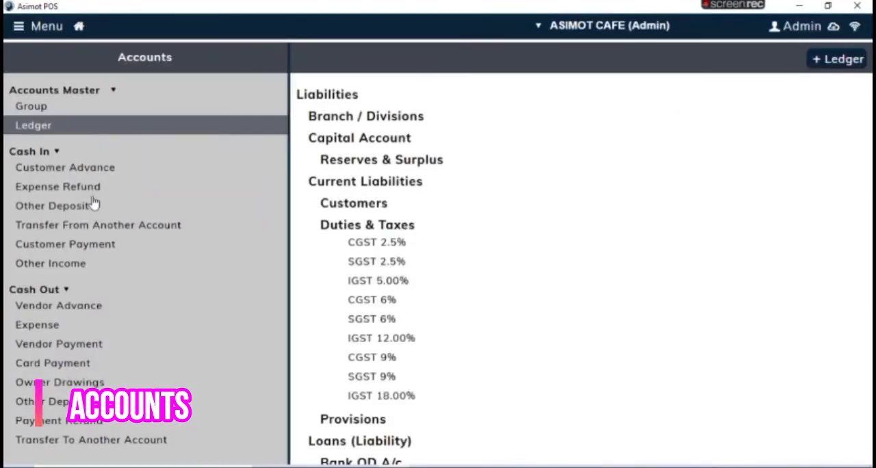
# Step: Open the Cash Out Expense form and check the Paid via choices, keeping Cash as the payment source
pyautogui.click(59, 327)
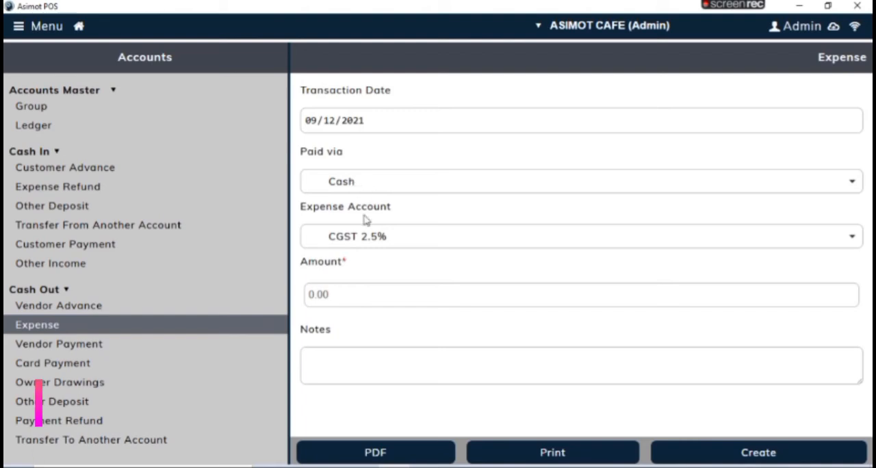
pyautogui.click(368, 247)
pyautogui.click(372, 186)
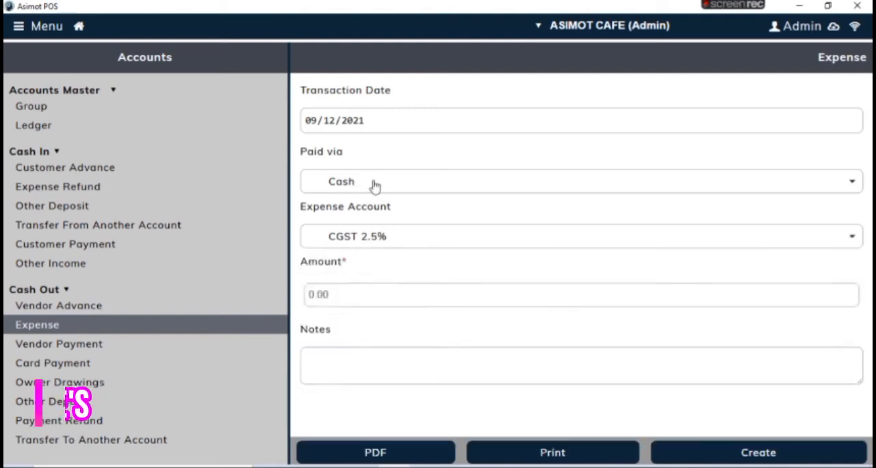
pyautogui.click(373, 183)
pyautogui.scroll(-1, 383, 388)
pyautogui.scroll(-1, 382, 387)
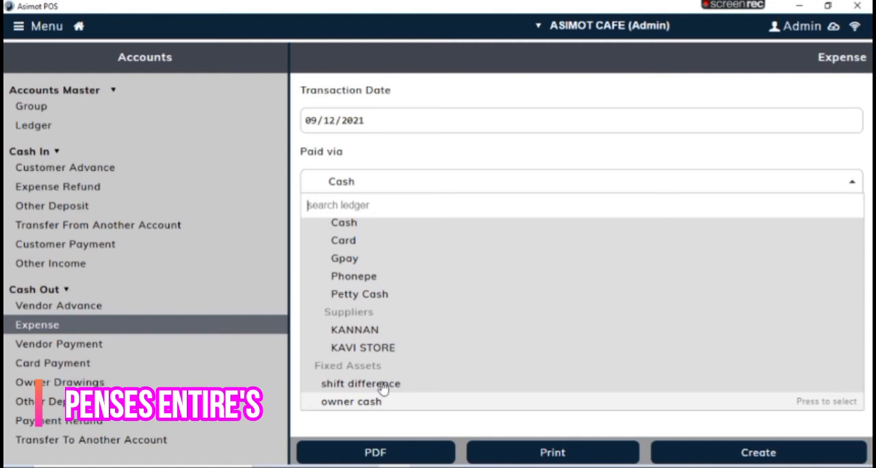
pyautogui.scroll(1, 383, 387)
pyautogui.click(383, 387)
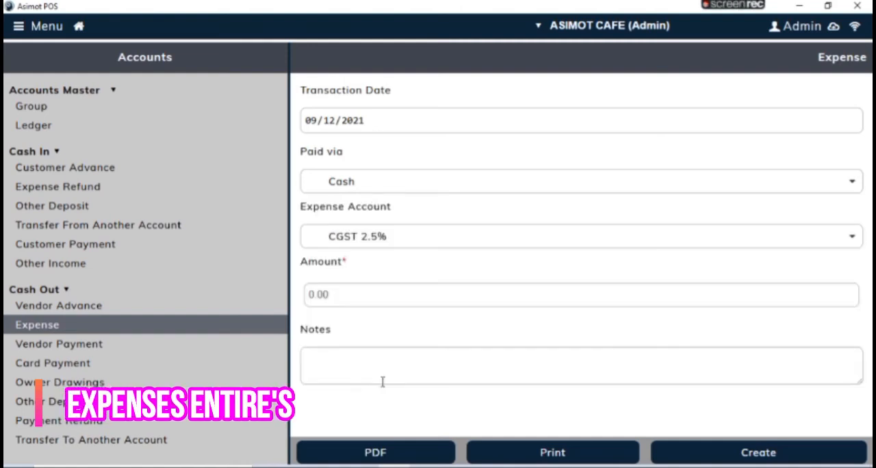
# Step: Set the expense account to DAILY expences and the amount to 100
pyautogui.click(499, 246)
pyautogui.press('Down')
pyautogui.press('Down')
pyautogui.press('Down')
pyautogui.press('Down')
pyautogui.press('Down')
pyautogui.press('Down')
pyautogui.press('Down')
pyautogui.press('Down')
pyautogui.press('Down')
pyautogui.press('Up')
pyautogui.press('Up')
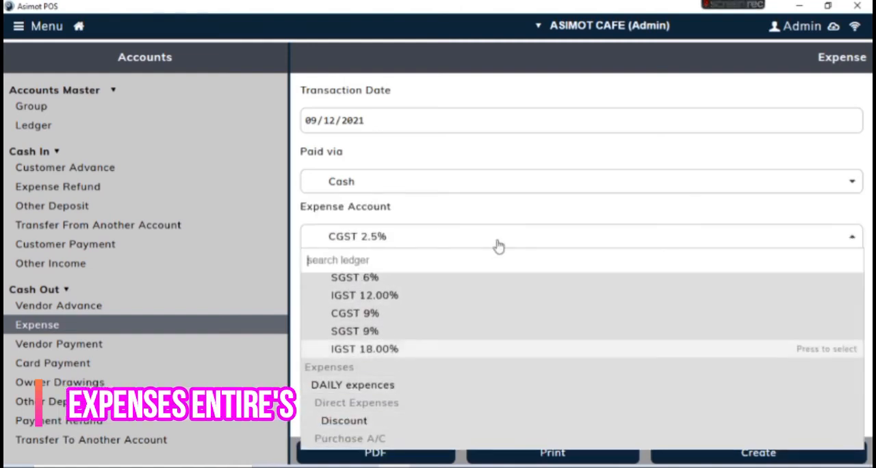
pyautogui.press('Down')
pyautogui.press('Return')
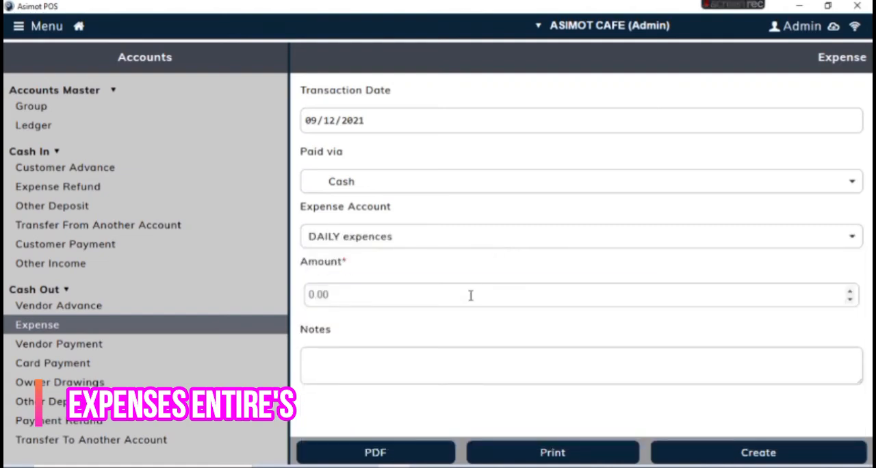
pyautogui.click(471, 295)
pyautogui.write('100')
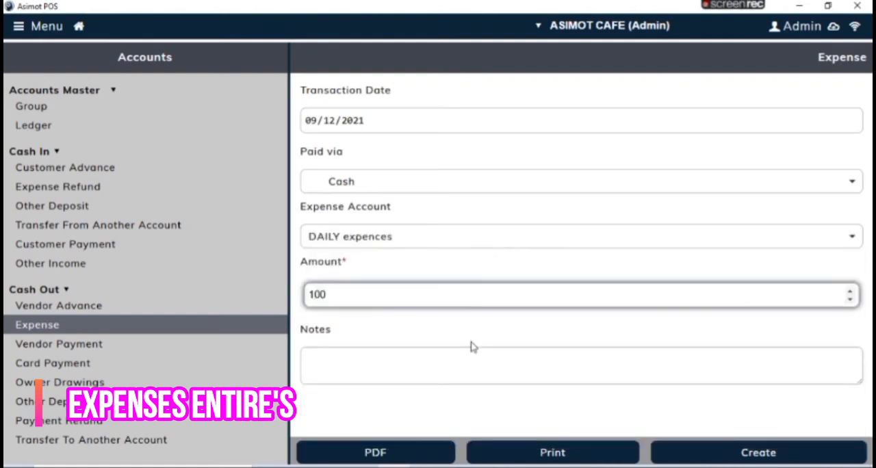
# Step: Enter the notes "POOJA Items 50" and "watercan supply 50" on separate lines, and create the expense transaction
pyautogui.click(474, 352)
pyautogui.write('f')
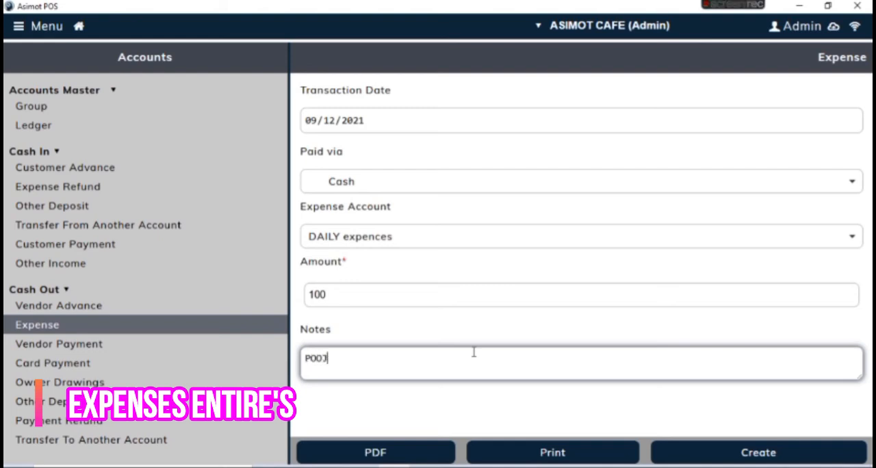
pyautogui.write('OOJA Items')
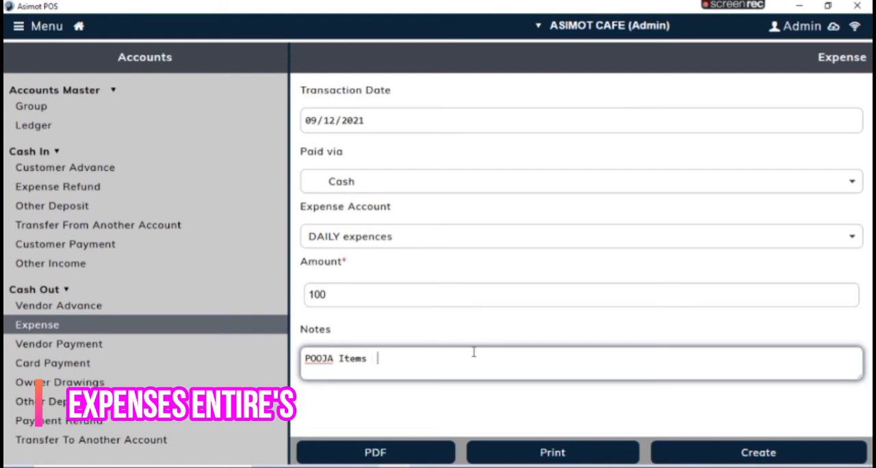
pyautogui.write('  50')
pyautogui.press('Return')
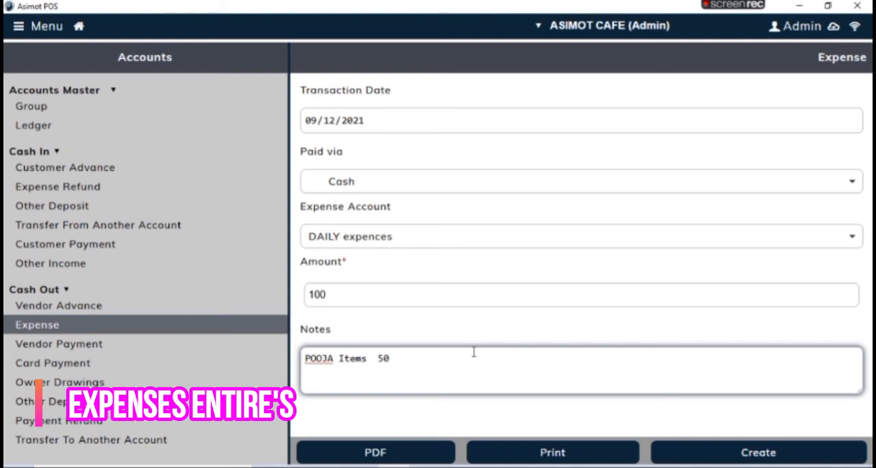
pyautogui.write('water supply')
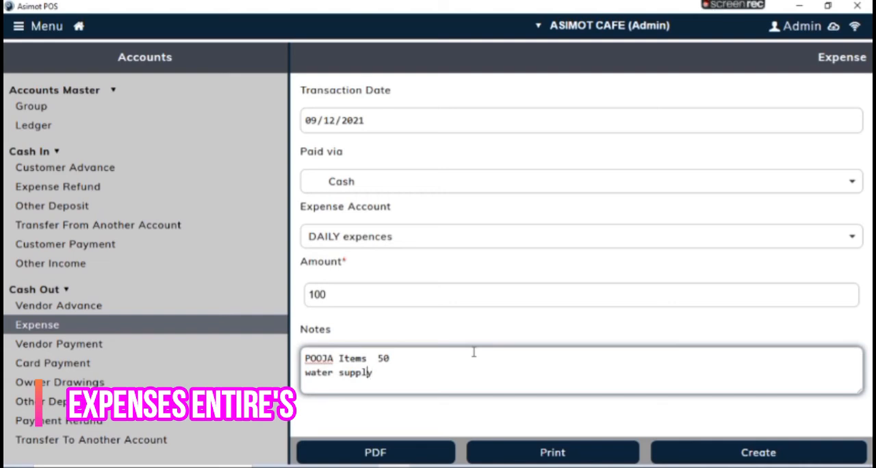
pyautogui.write('can')
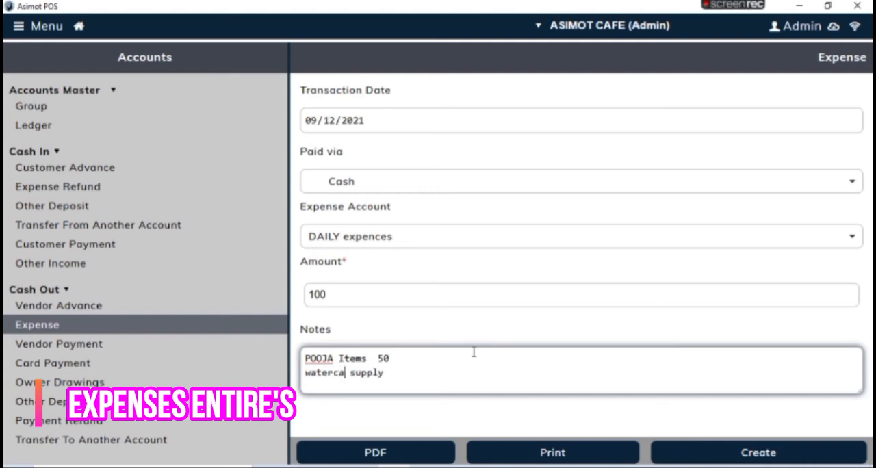
pyautogui.press('End')
pyautogui.write('50')
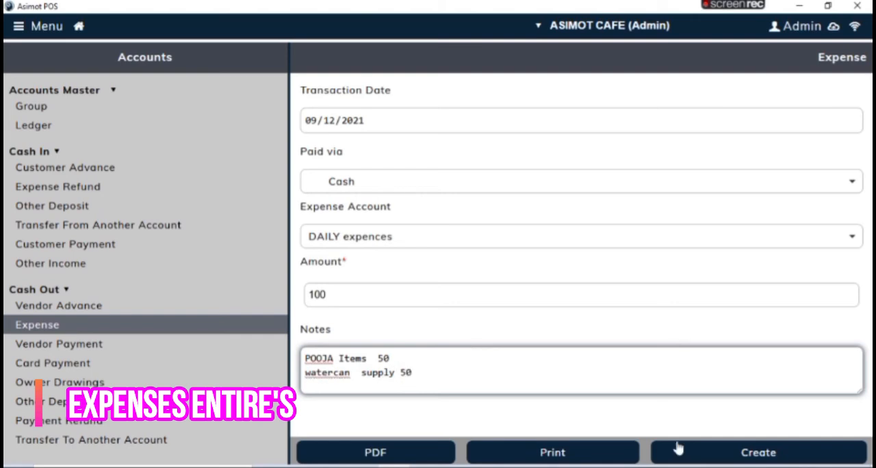
pyautogui.click(695, 459)
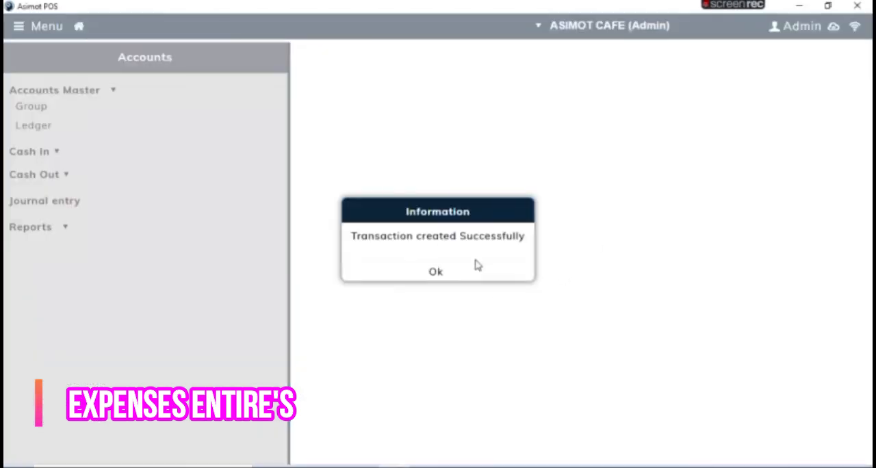
pyautogui.click(473, 273)
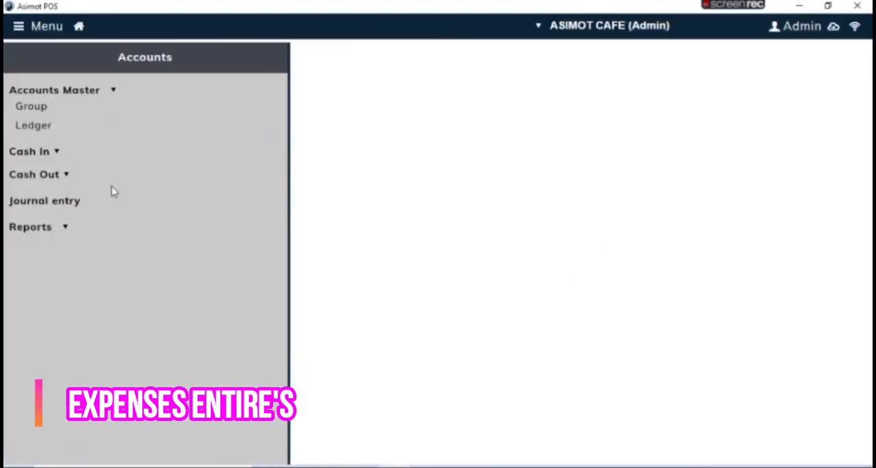
# Step: Open the Day Book report for 09/12/2021 and review its ledger entries, totals and balances
pyautogui.click(63, 227)
pyautogui.click(52, 245)
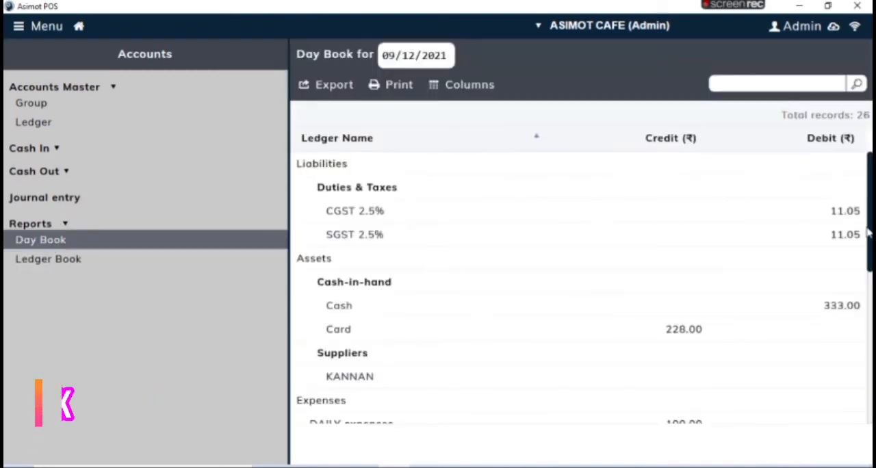
pyautogui.scroll(-5, 582, 287)
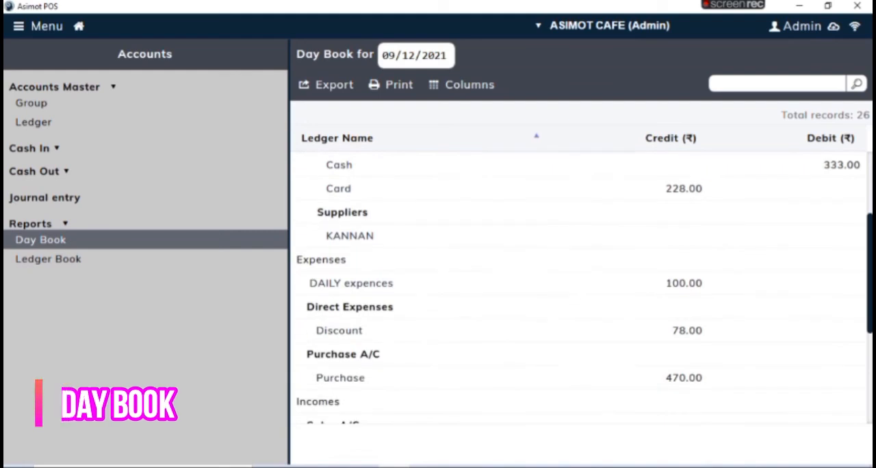
pyautogui.scroll(-1, 582, 287)
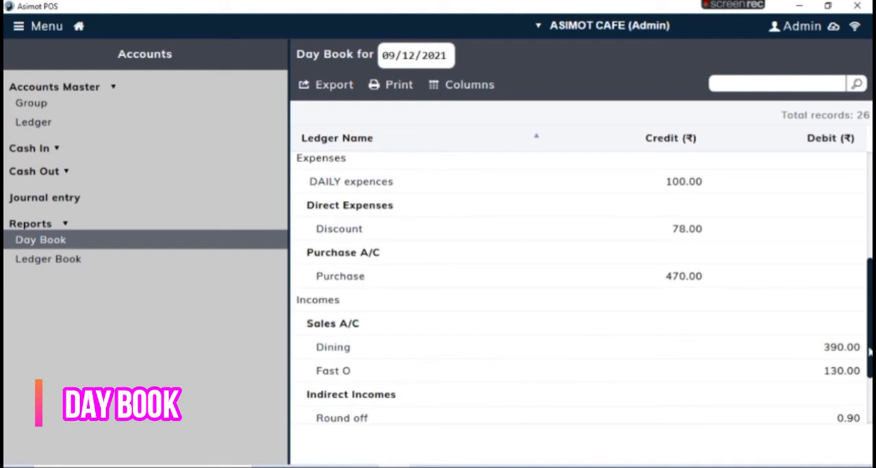
pyautogui.scroll(-3, 871, 399)
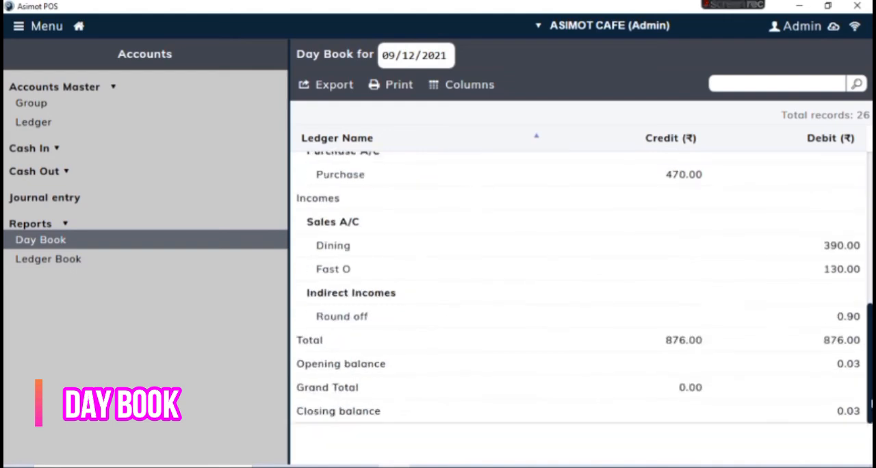
pyautogui.scroll(5, 430, 187)
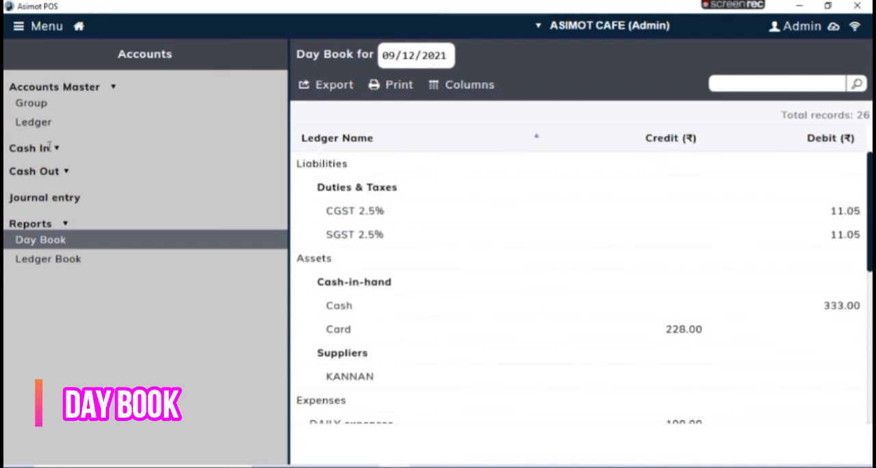
# Step: Open the Shift page for closing the current shift and set the ₹200 note count to 1
pyautogui.click(35, 26)
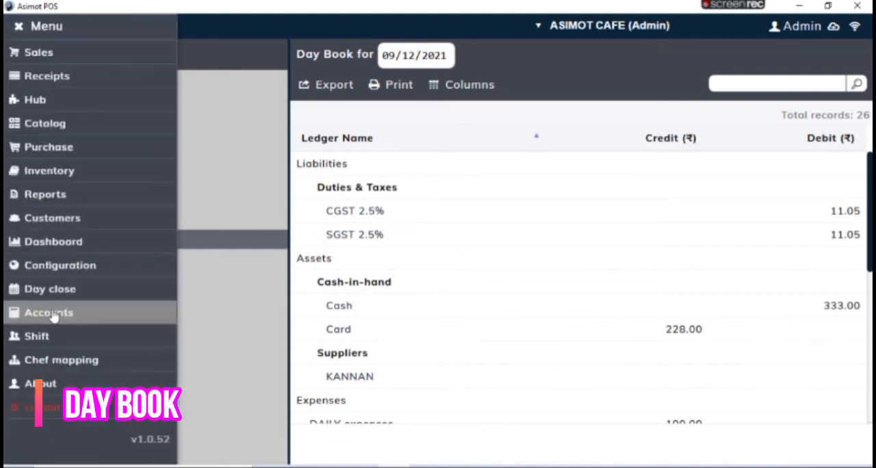
pyautogui.click(85, 342)
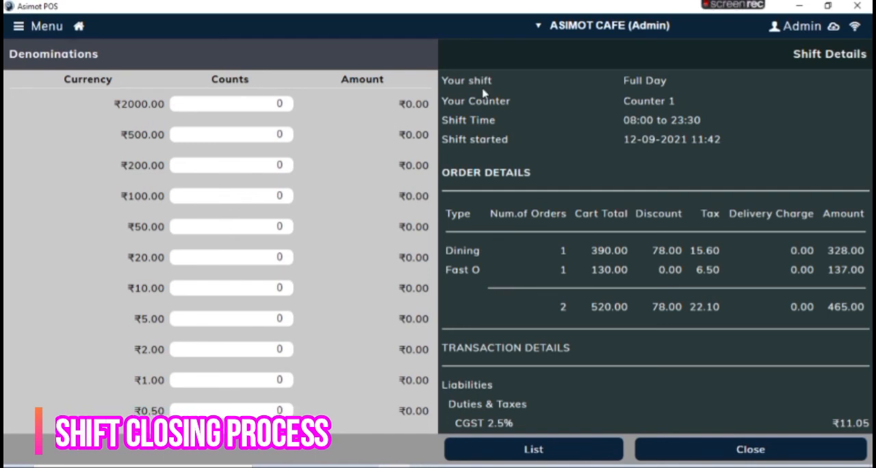
pyautogui.click(252, 103)
pyautogui.press('Tab')
pyautogui.press('Tab')
pyautogui.press('Tab')
pyautogui.press('Tab')
pyautogui.press('Tab')
pyautogui.press('Tab')
pyautogui.press('Tab')
pyautogui.press('Tab')
pyautogui.press('Tab')
pyautogui.press('Tab')
pyautogui.press('Tab')
pyautogui.press('Tab')
pyautogui.press('Tab')
pyautogui.press('Tab')
pyautogui.press('Tab')
pyautogui.press('Tab')
pyautogui.press('Tab')
pyautogui.press('Tab')
pyautogui.press('Tab')
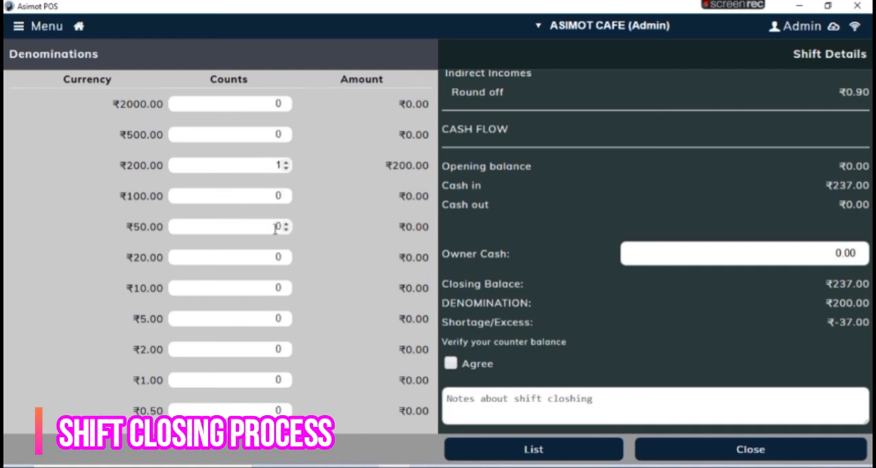
# Step: Set the denomination counts to 1 for ₹20, 1 for ₹10 and 2 for ₹5
pyautogui.click(277, 255)
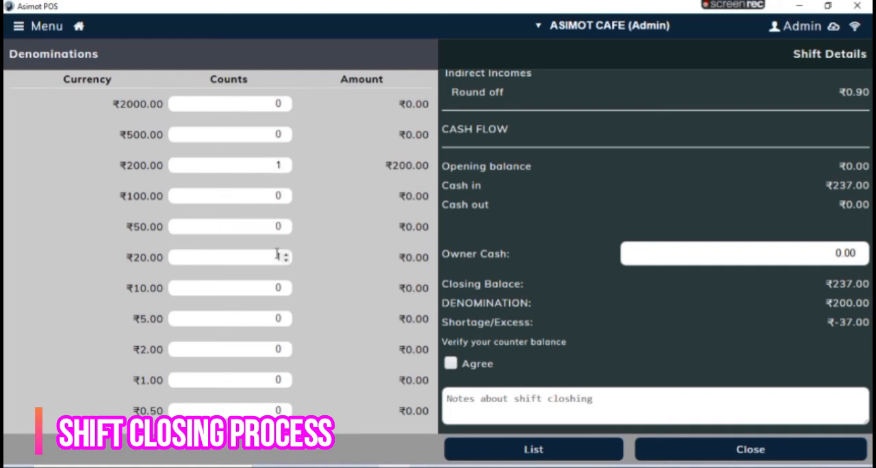
pyautogui.press('Tab')
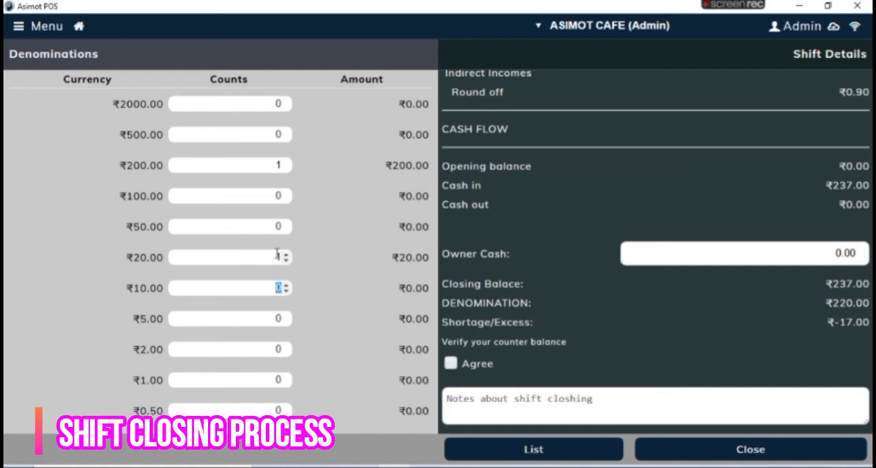
pyautogui.press('Tab')
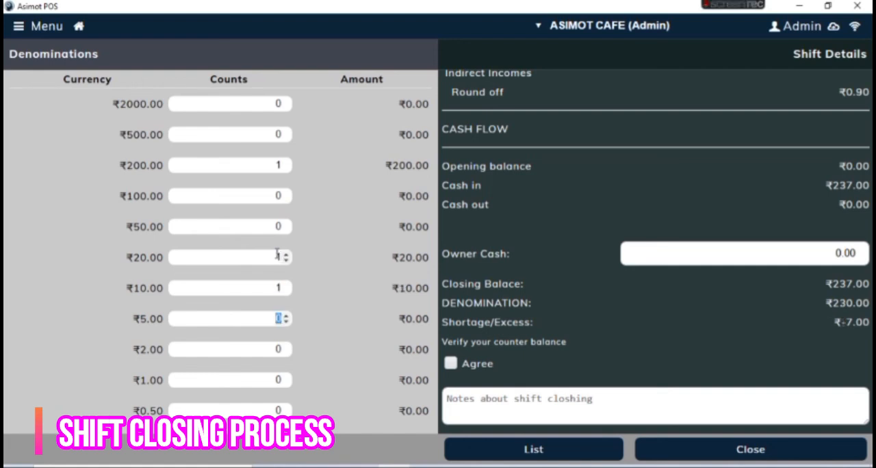
pyautogui.write('2')
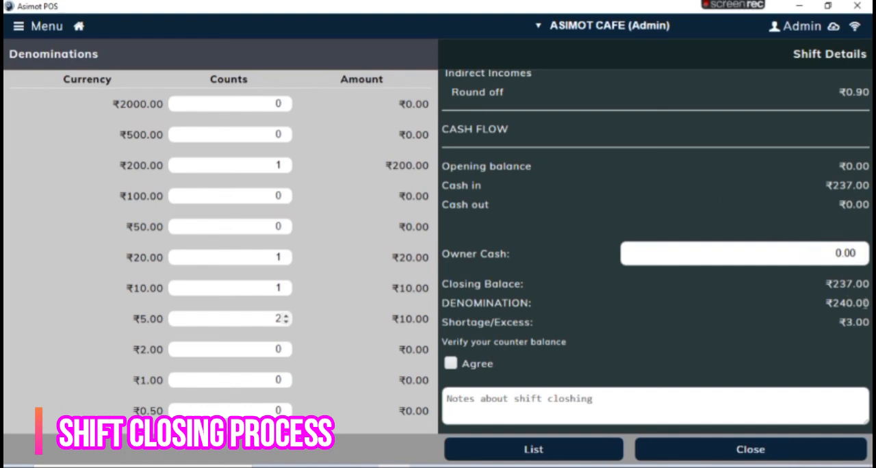
# Step: Set Owner Cash to 240 and agree to the counter balance verification
pyautogui.click(837, 252)
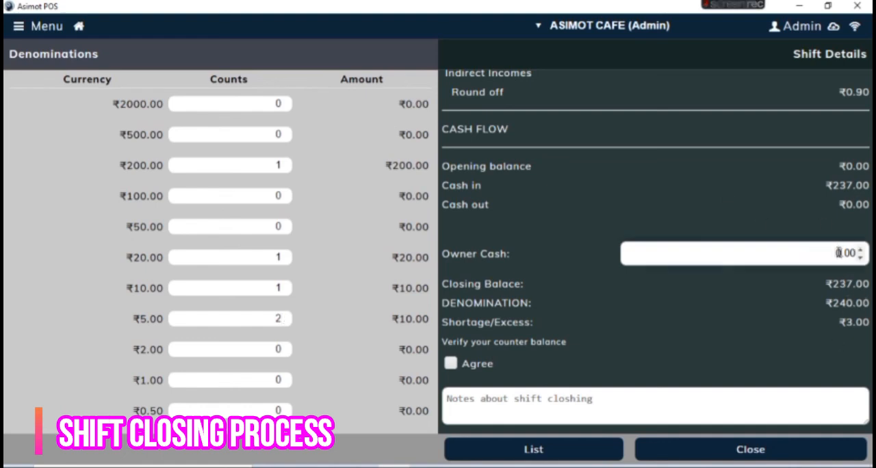
pyautogui.write('240')
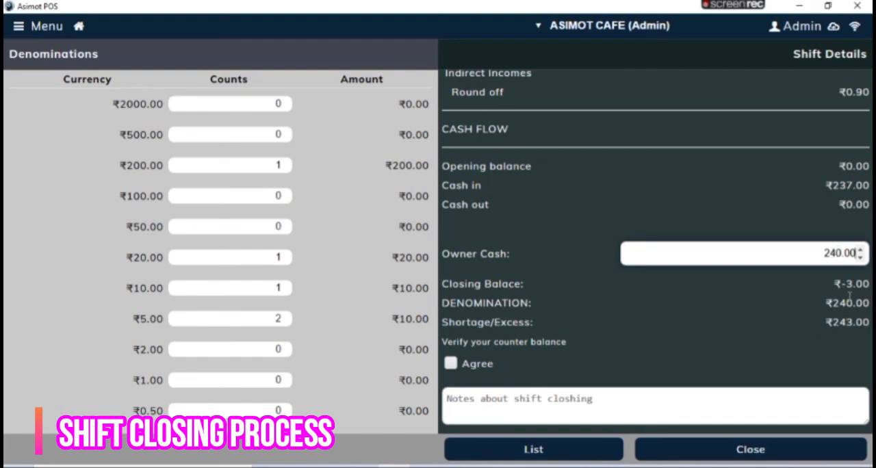
pyautogui.click(451, 364)
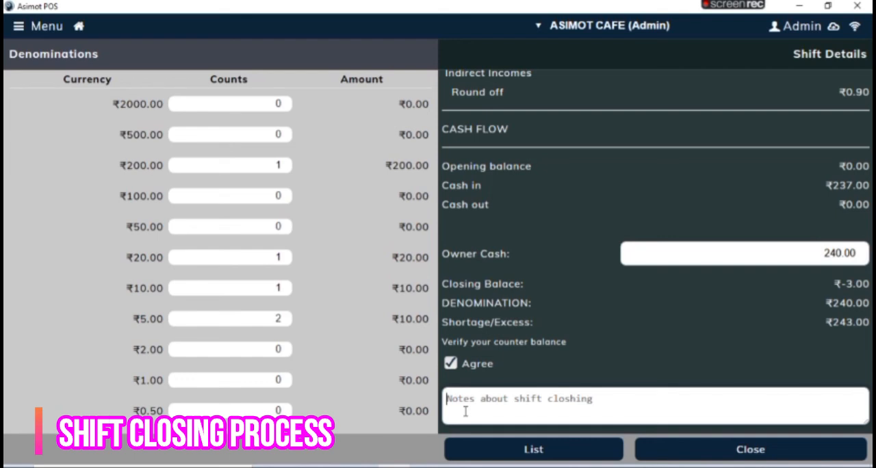
# Step: Enter the shift closing note "Rs.3 excess", close the shift and acknowledge the report message
pyautogui.write('3')
pyautogui.press('BackSpace')
pyautogui.write('Rs.3 exce')
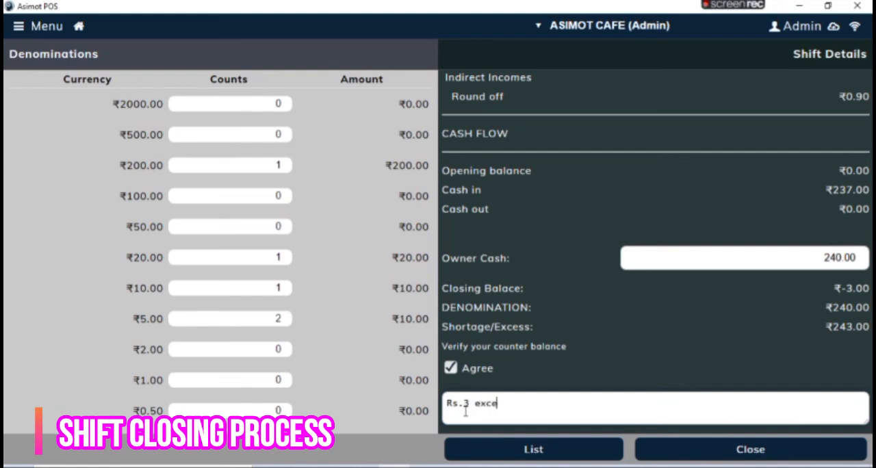
pyautogui.write('ss')
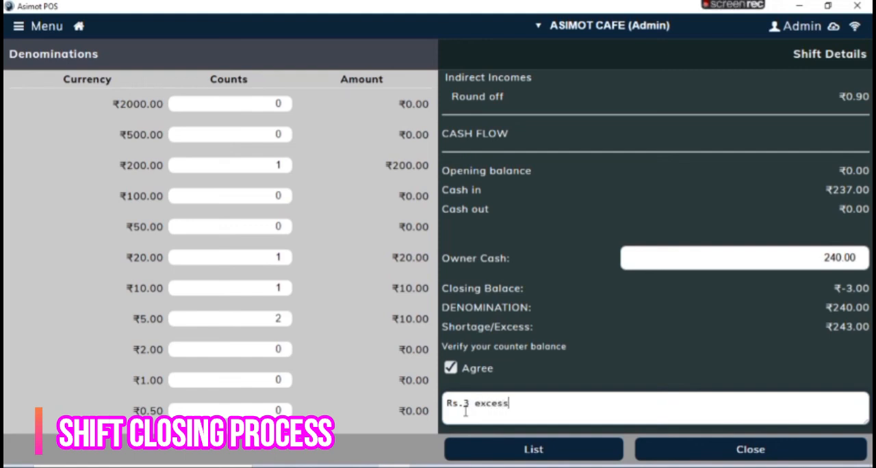
pyautogui.click(685, 454)
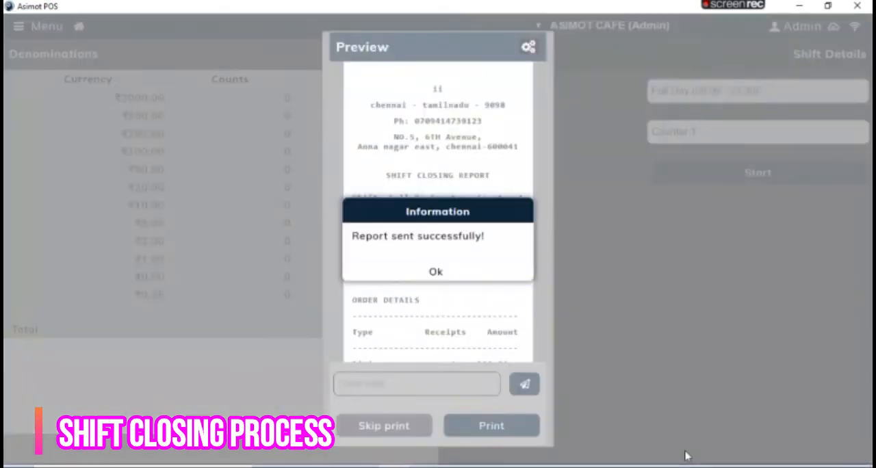
pyautogui.click(455, 274)
# Step: Review the shift closing report preview, from order and transaction details through cash flow, denominations and notes
pyautogui.scroll(-5, 453, 183)
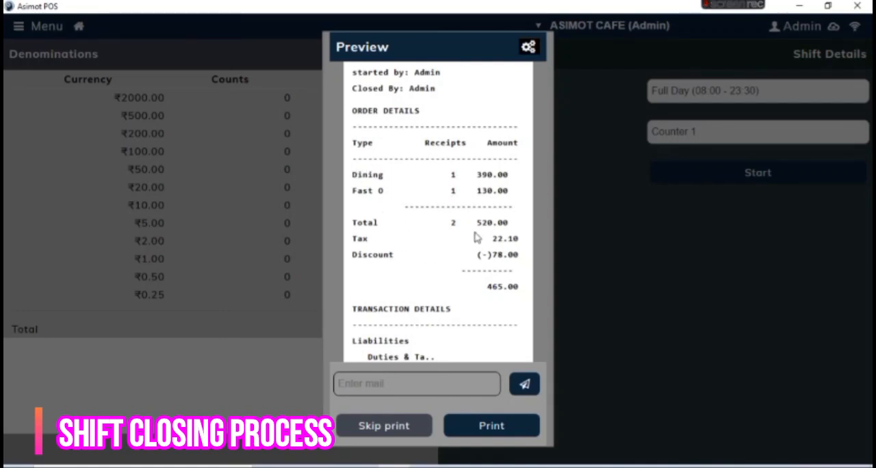
pyautogui.scroll(-3, 487, 274)
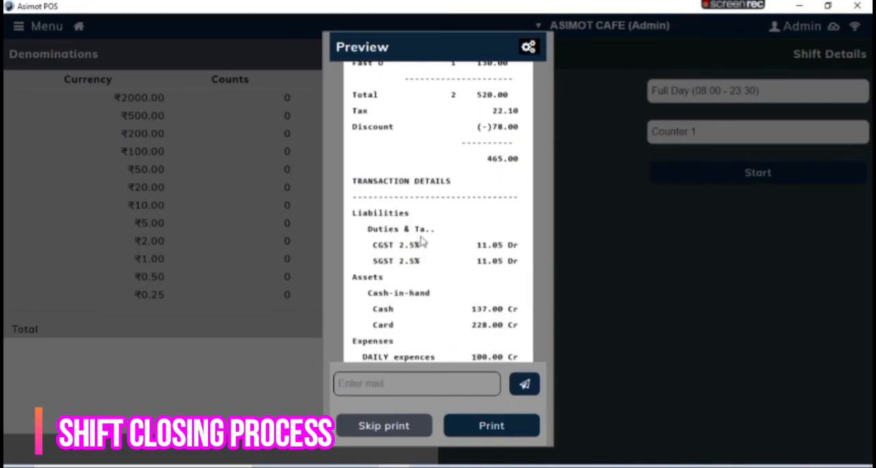
pyautogui.scroll(-2, 436, 264)
pyautogui.scroll(-2, 435, 264)
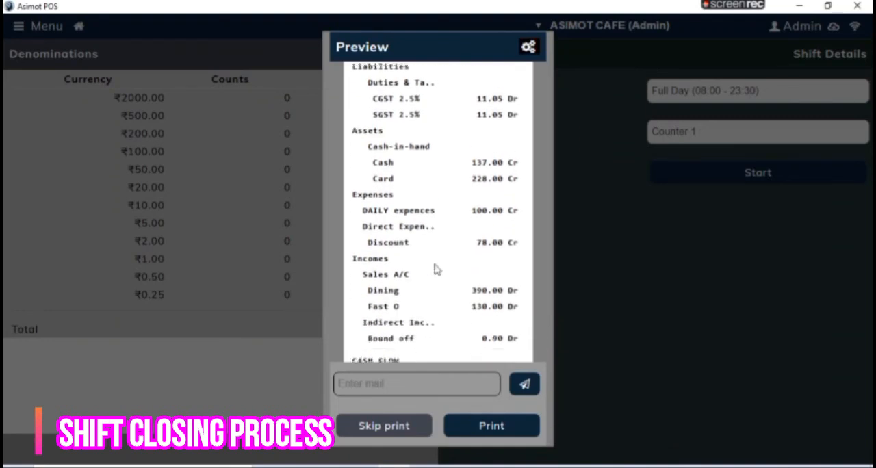
pyautogui.scroll(-7, 441, 252)
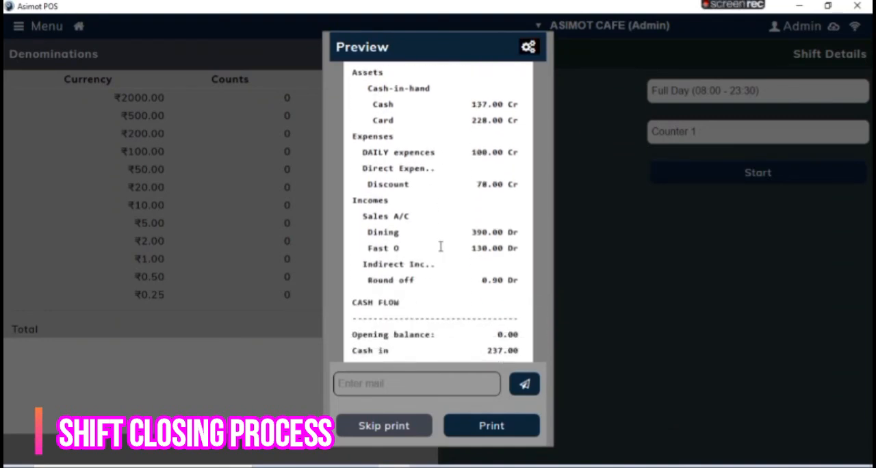
pyautogui.scroll(-2, 441, 248)
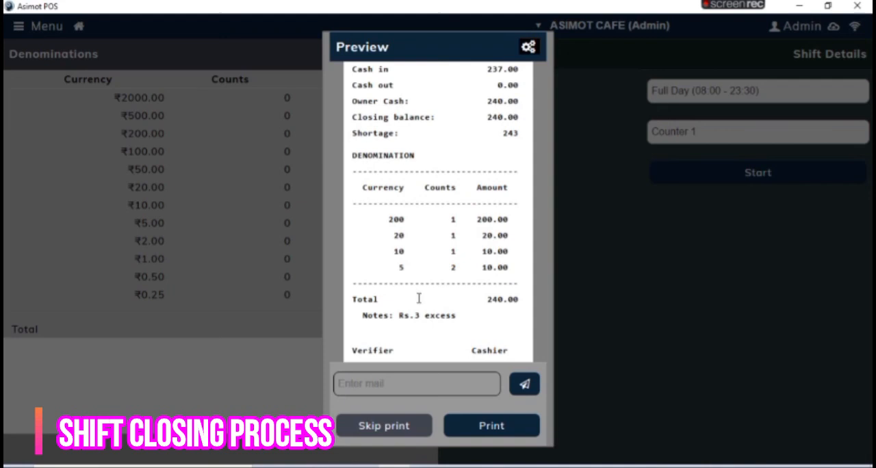
pyautogui.scroll(-1, 419, 299)
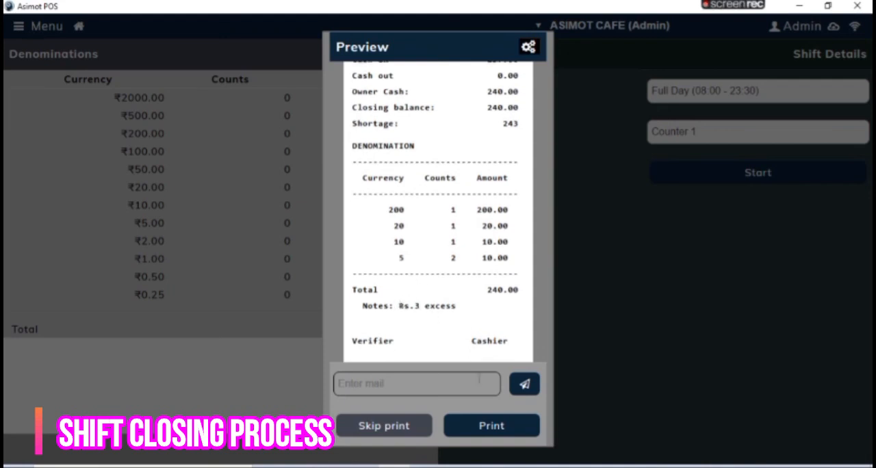
# Step: Open the print dialog for the shift closing report, dismiss it, and leave the preview without printing
pyautogui.click(483, 426)
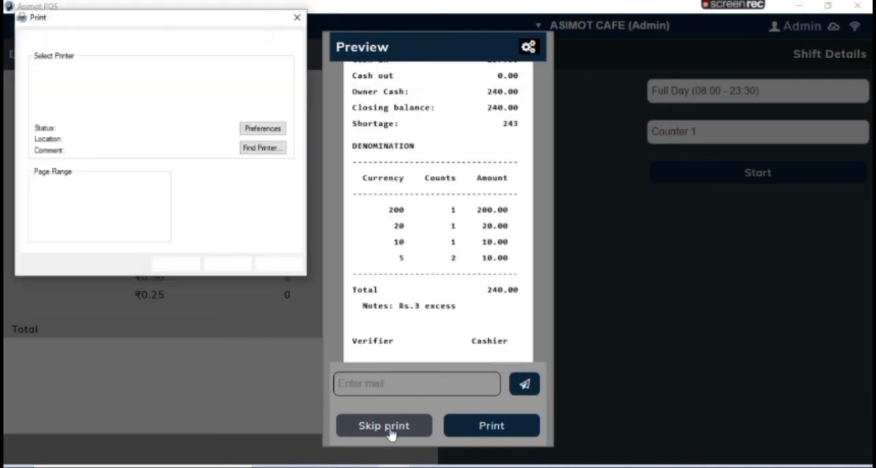
pyautogui.click(305, 22)
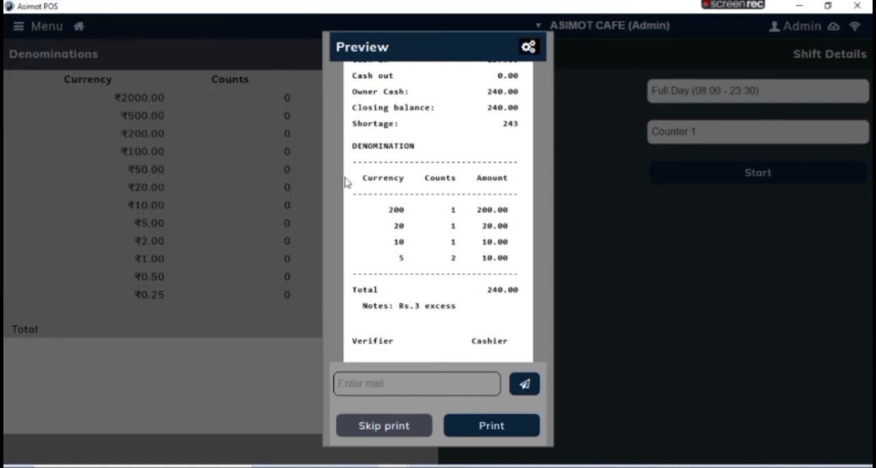
pyautogui.click(384, 426)
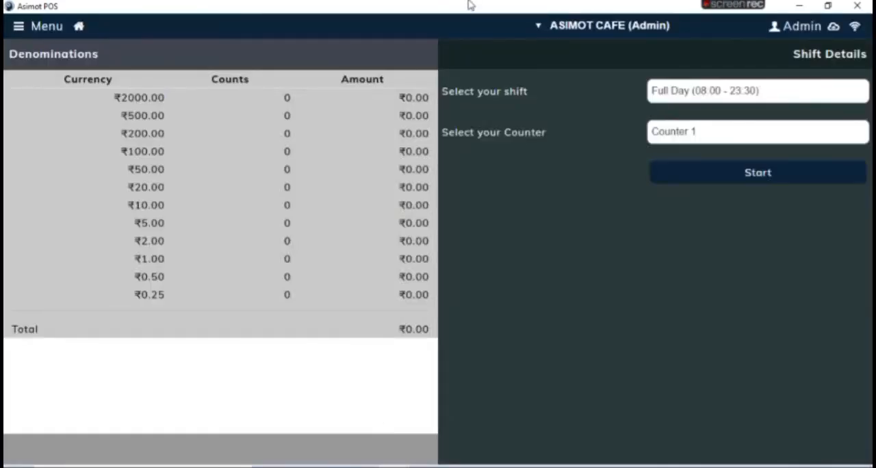
# Step: Log out of the Admin account to return to the login screen
pyautogui.click(19, 26)
pyautogui.click(57, 420)
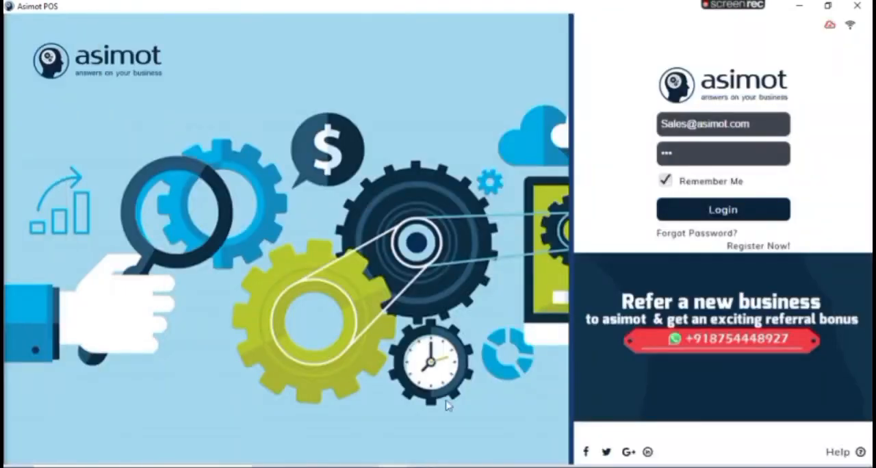
pyautogui.moveTo(797, 6)
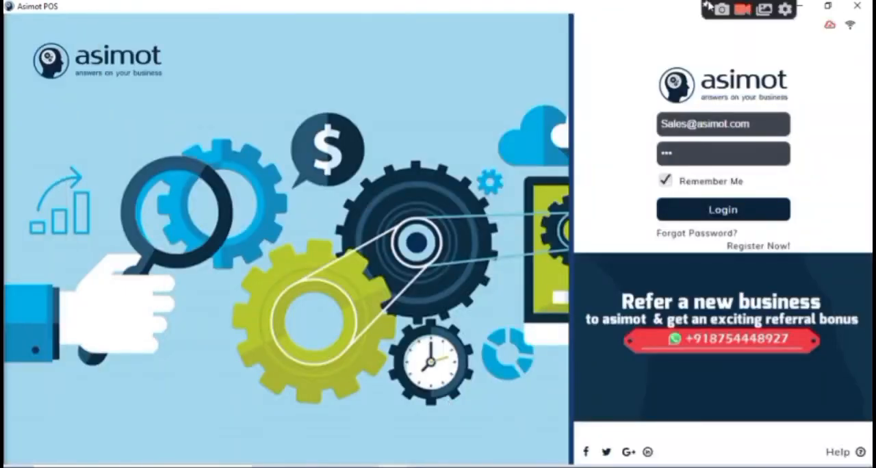